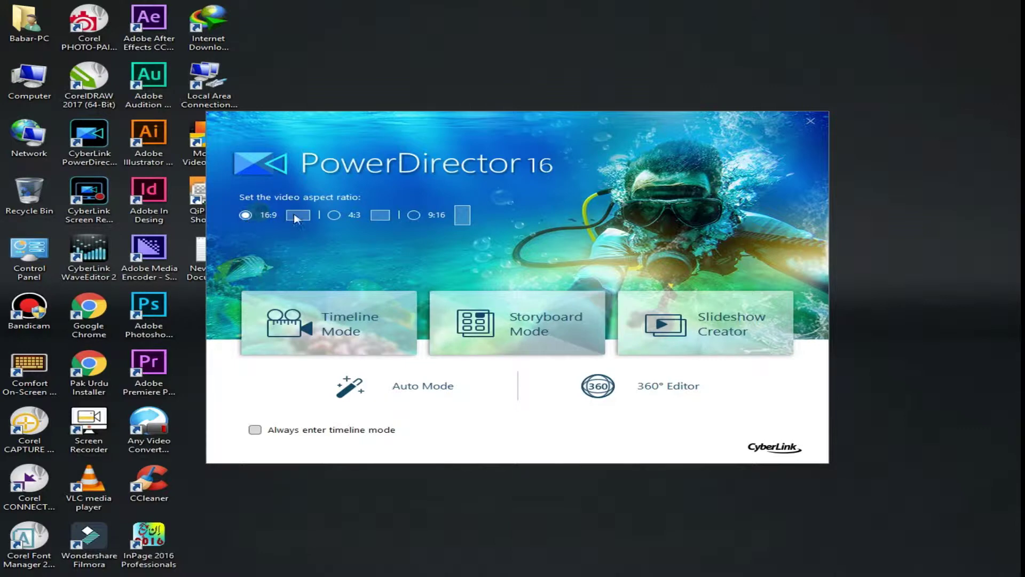
# Start a 16:9 project in Timeline Mode
pyautogui.click(323, 336)
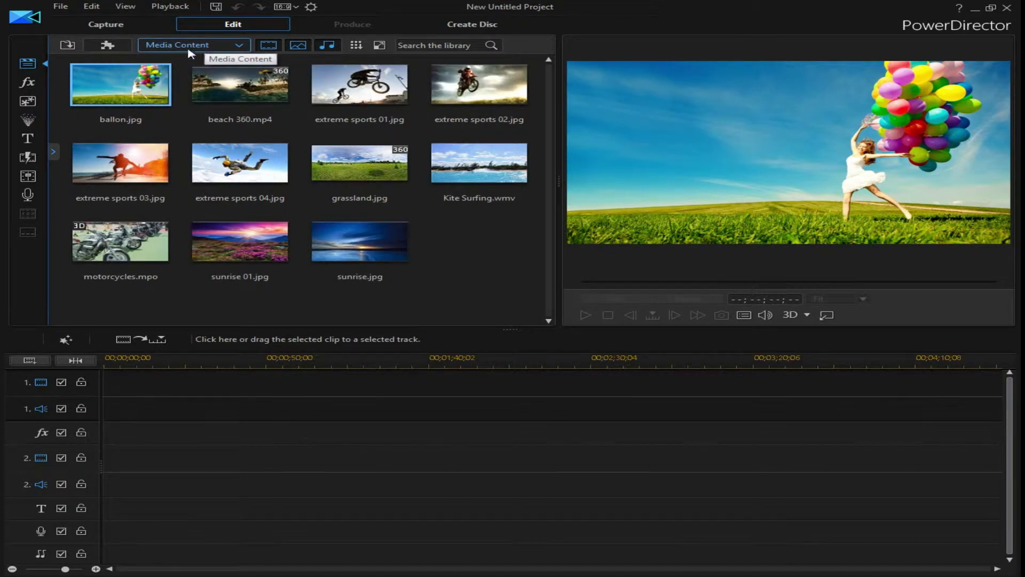
# Browse the Color Boards, Backgrounds, My Projects and Express Projects categories of the media library and dismiss the Express Project introduction
pyautogui.click(205, 48)
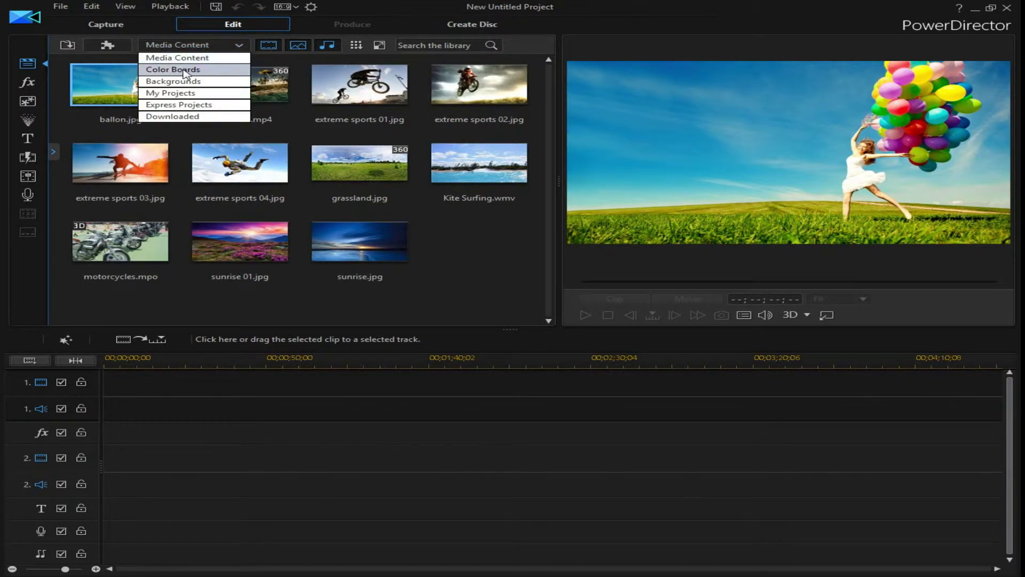
pyautogui.click(193, 69)
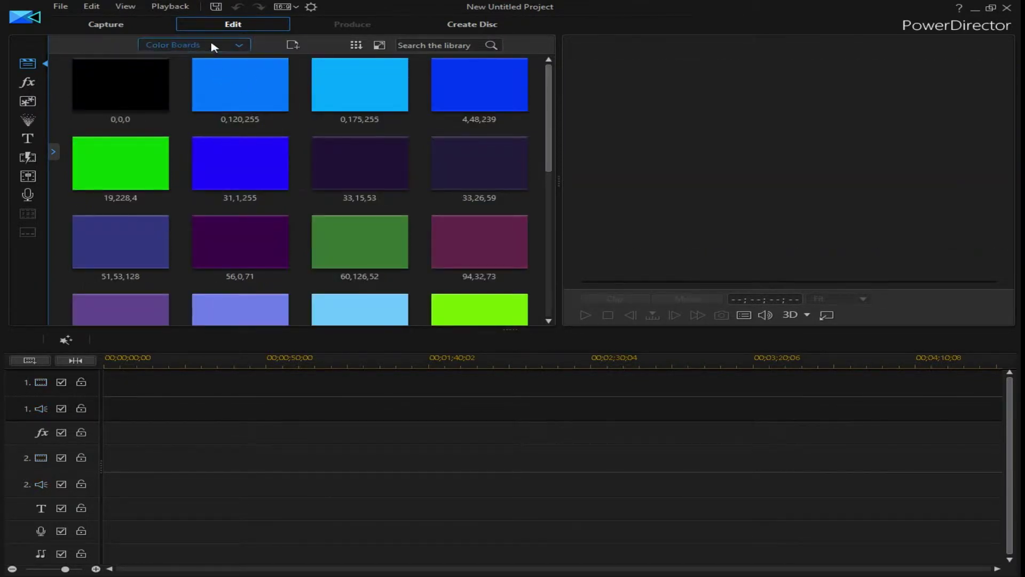
pyautogui.click(213, 44)
pyautogui.click(203, 80)
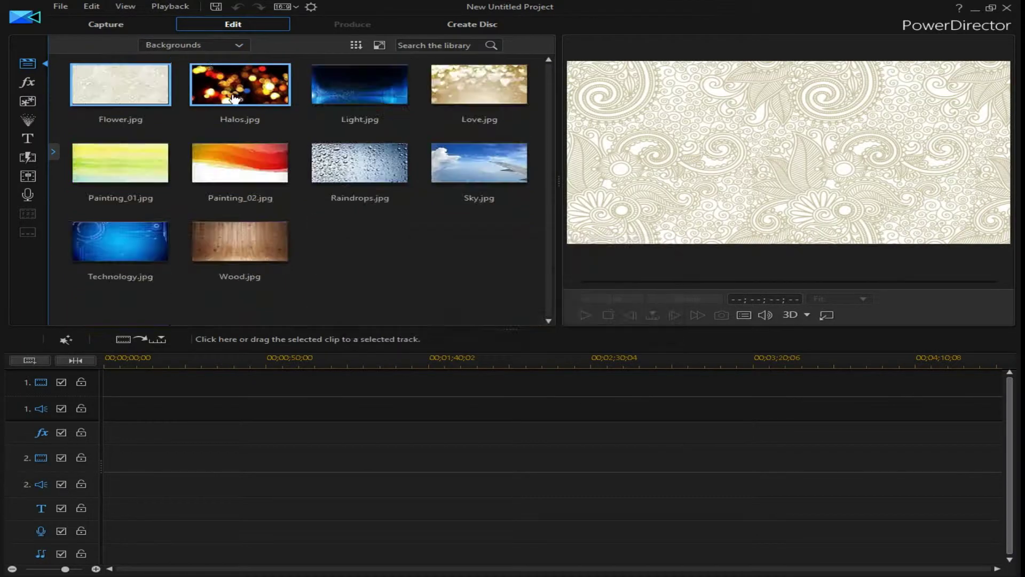
pyautogui.click(202, 46)
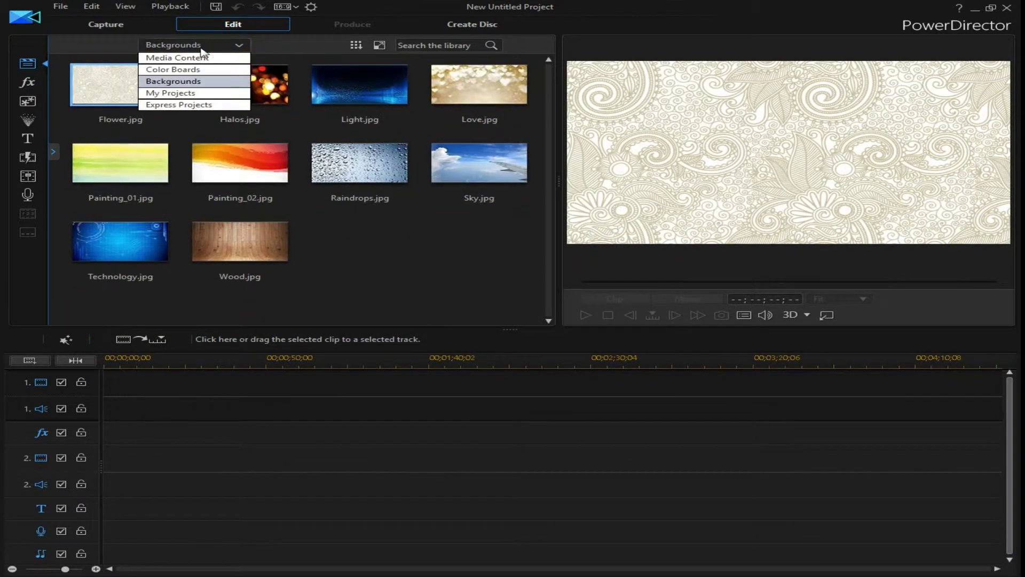
pyautogui.click(197, 94)
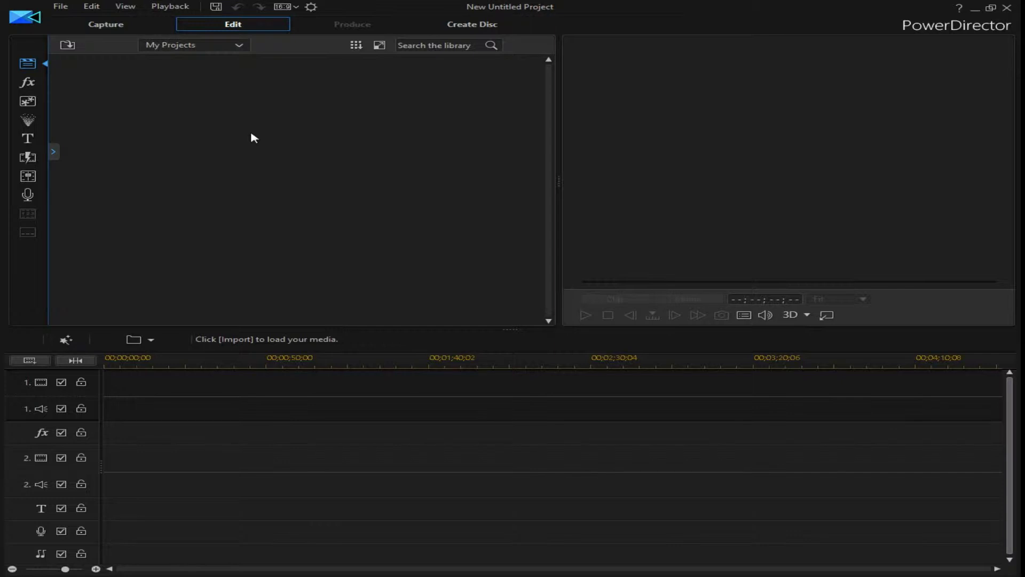
pyautogui.click(222, 47)
pyautogui.click(201, 104)
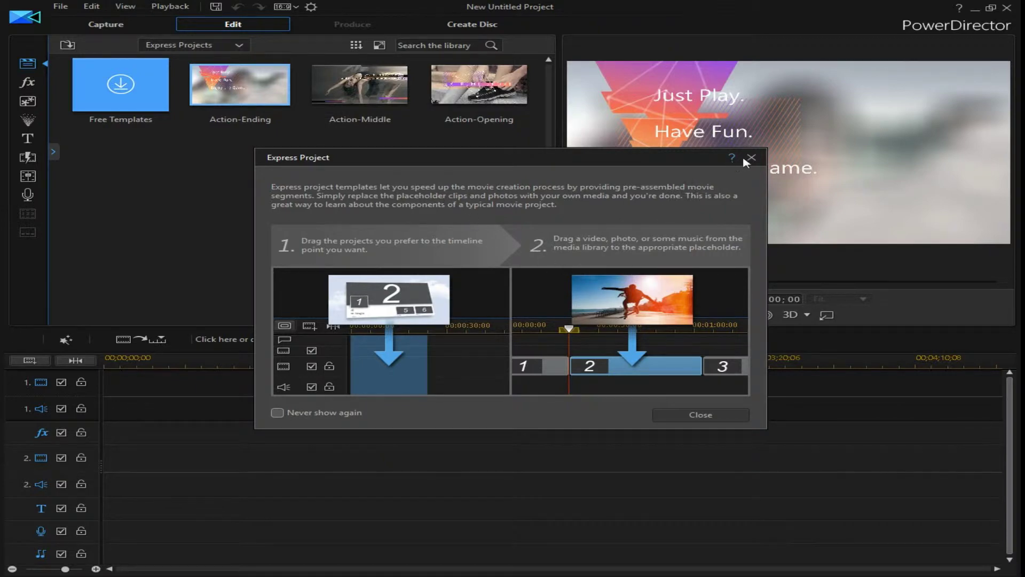
pyautogui.click(750, 158)
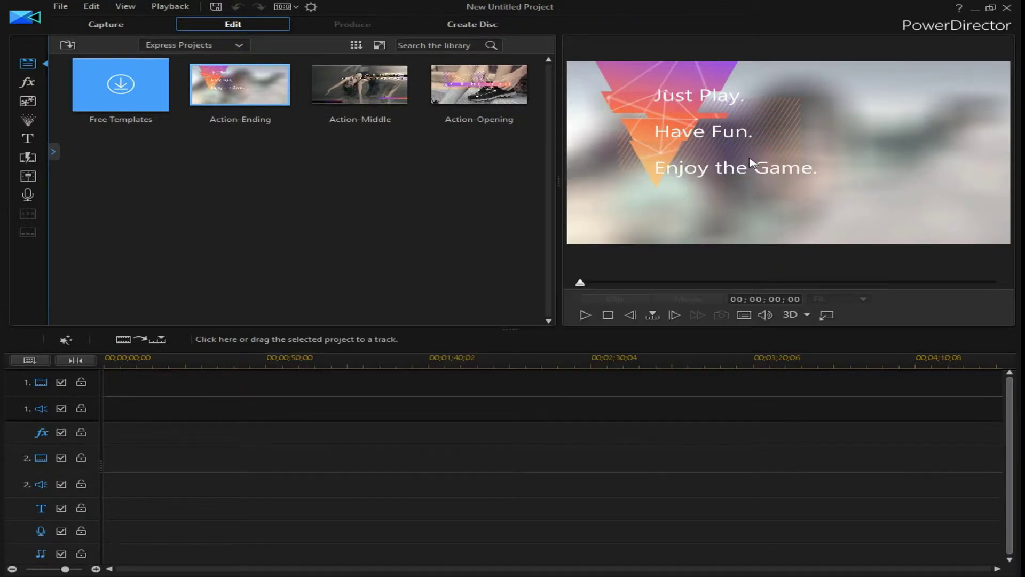
# Switch the media library back to the Media Content category
pyautogui.click(193, 47)
pyautogui.scroll(2, 199, 58)
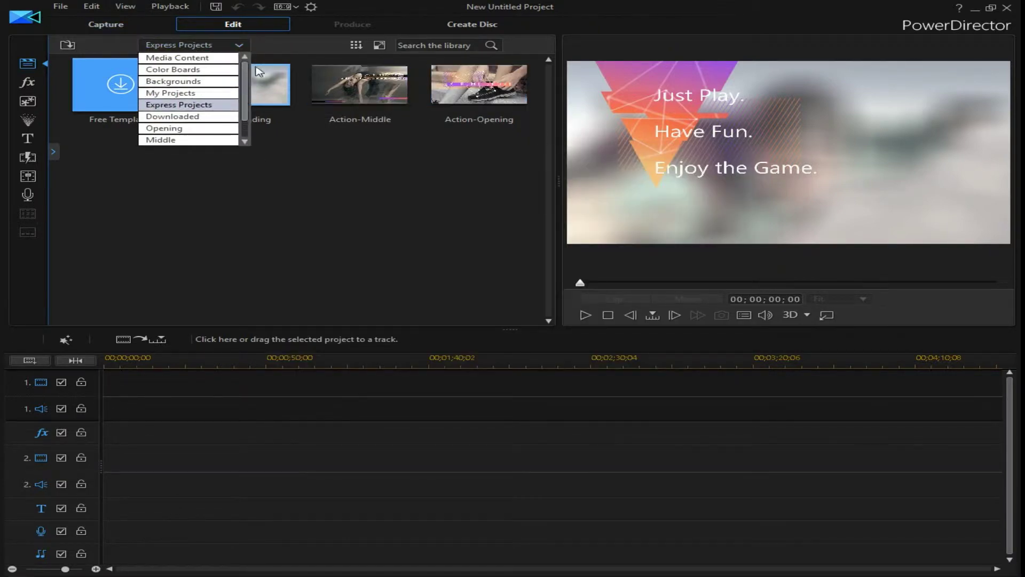
pyautogui.click(221, 51)
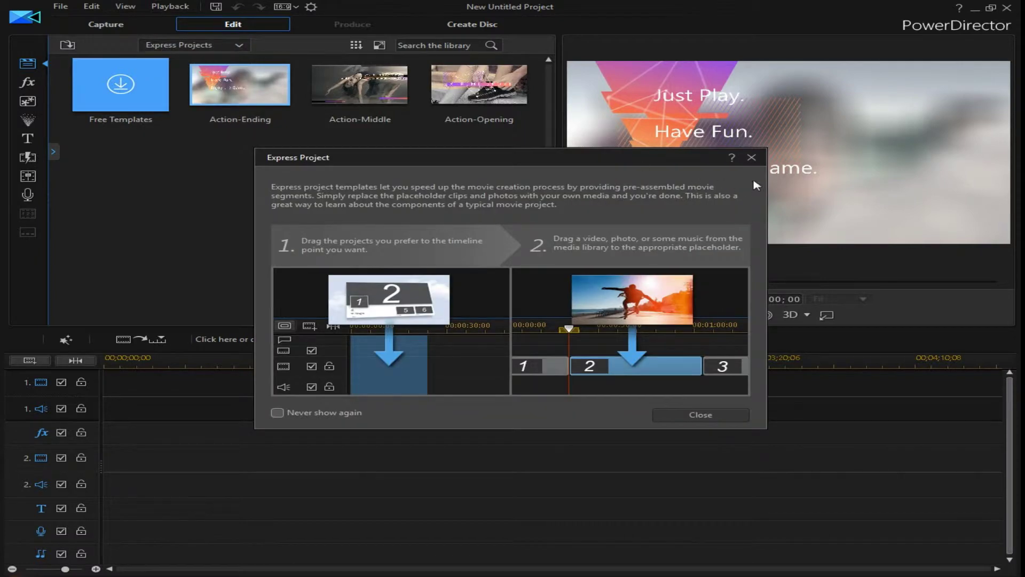
pyautogui.click(753, 159)
pyautogui.click(235, 48)
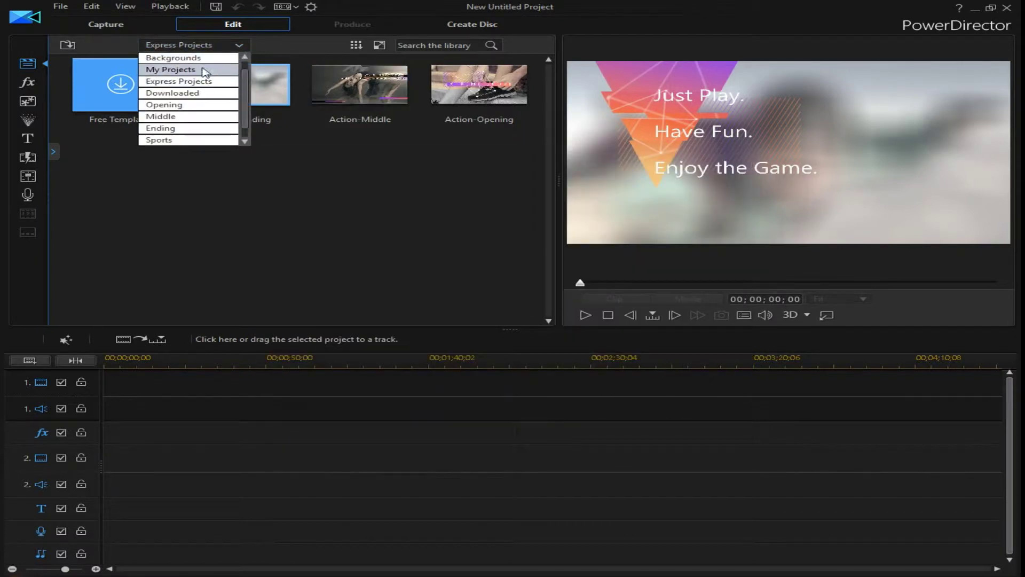
pyautogui.scroll(3, 243, 106)
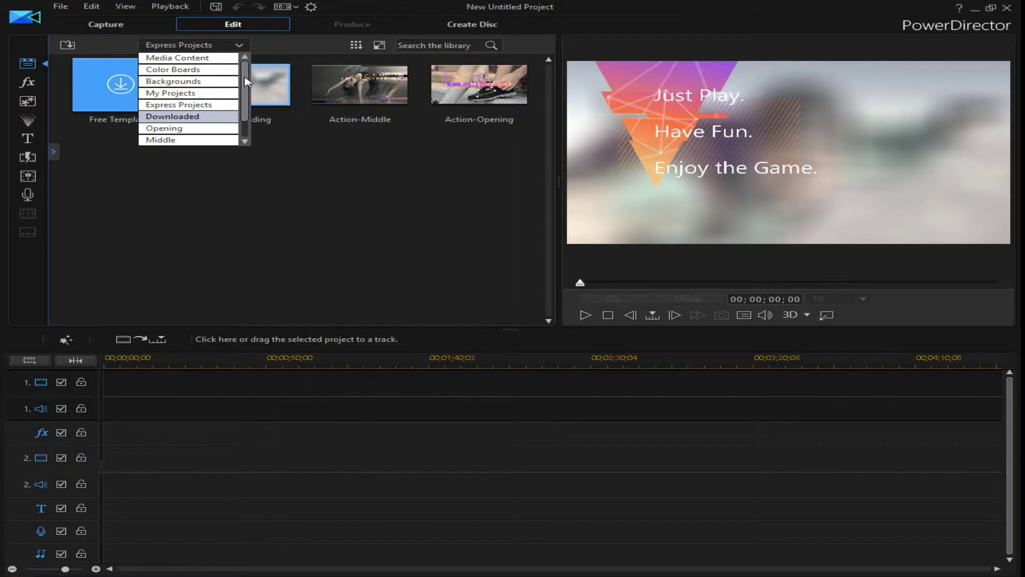
pyautogui.click(183, 57)
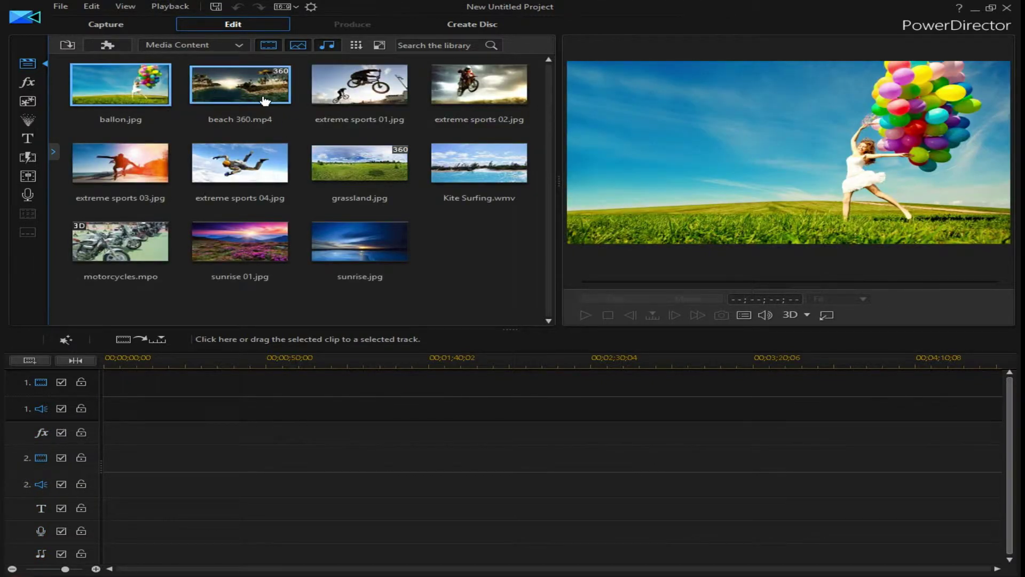
# Add beach 360.mp4 to the start of video track 1 and make this a 360° video project
pyautogui.moveTo(260, 97); pyautogui.dragTo(119, 392)
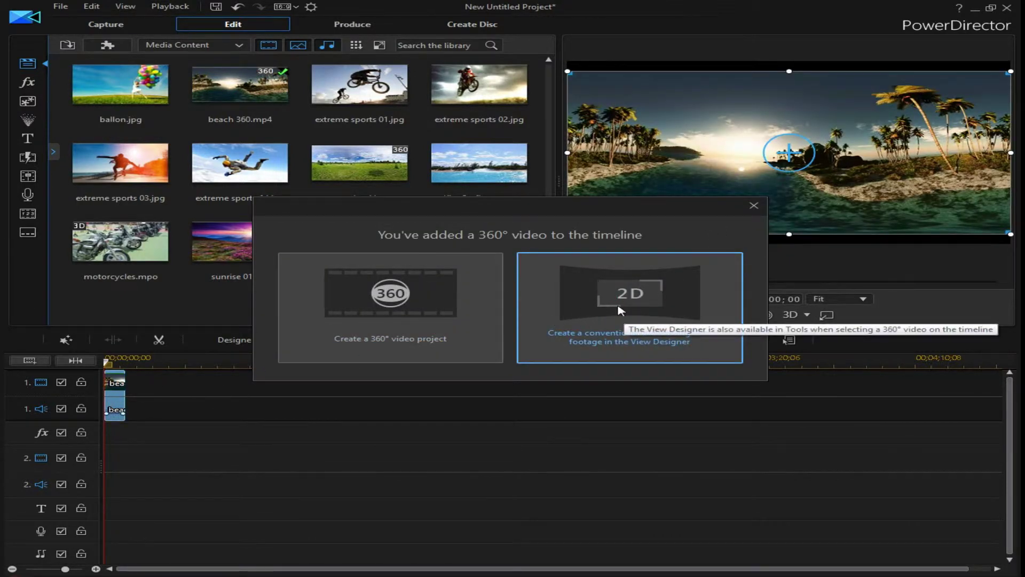
pyautogui.click(427, 296)
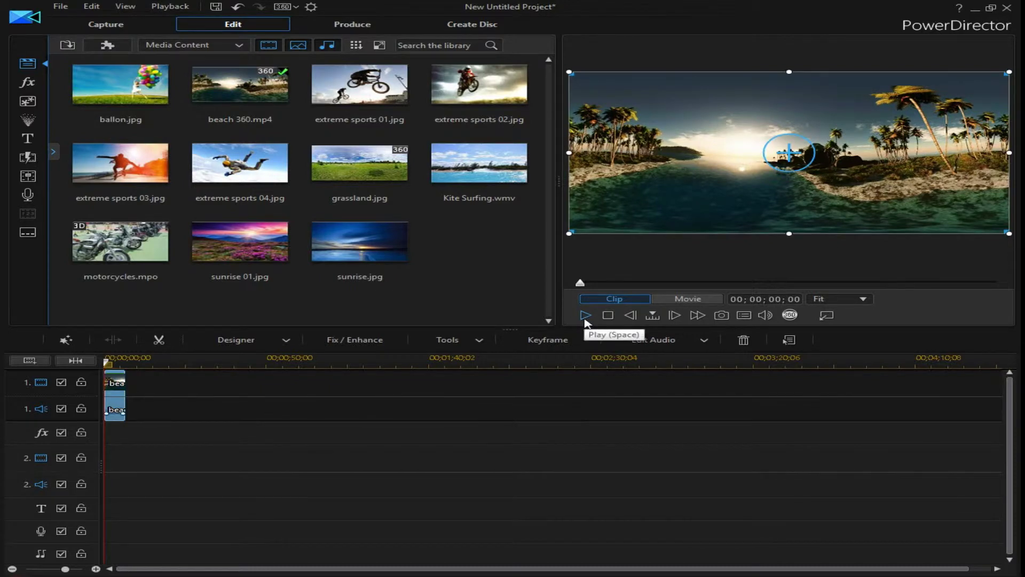
# Play part of the beach video, return to its start, and compare the Clip and Movie preview modes
pyautogui.click(585, 318)
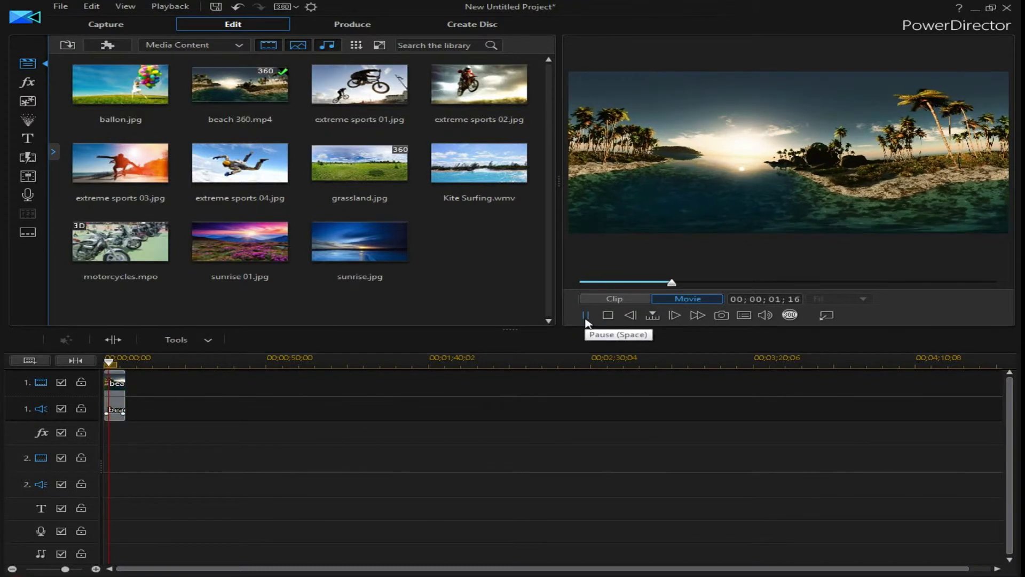
pyautogui.click(585, 316)
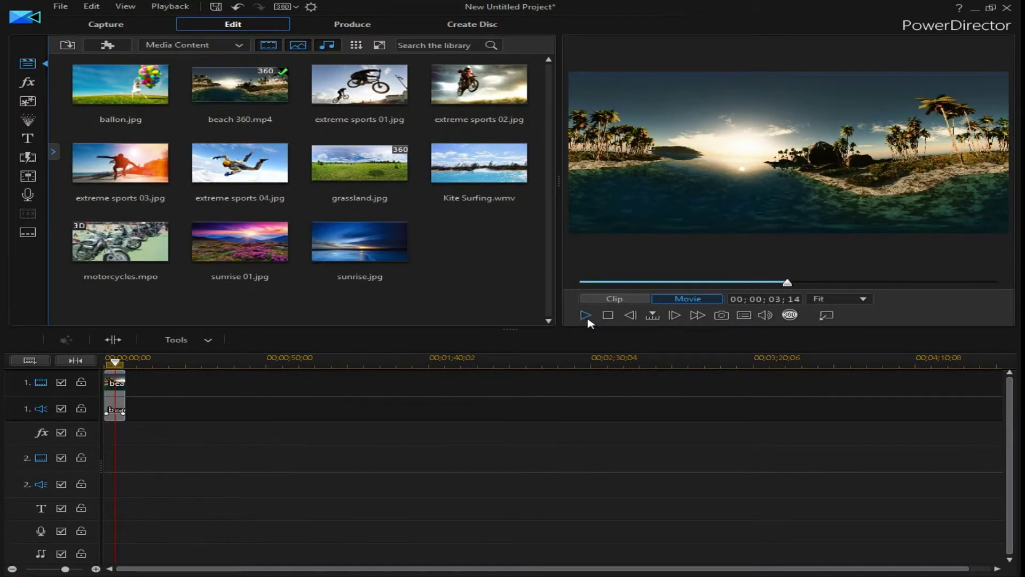
pyautogui.moveTo(787, 283); pyautogui.dragTo(579, 283)
pyautogui.click(615, 301)
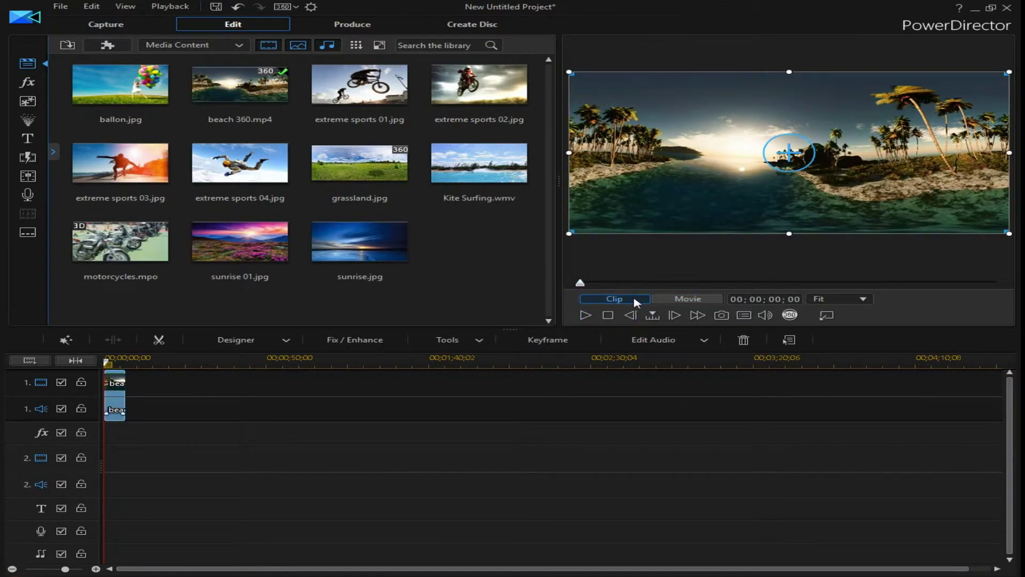
pyautogui.click(673, 302)
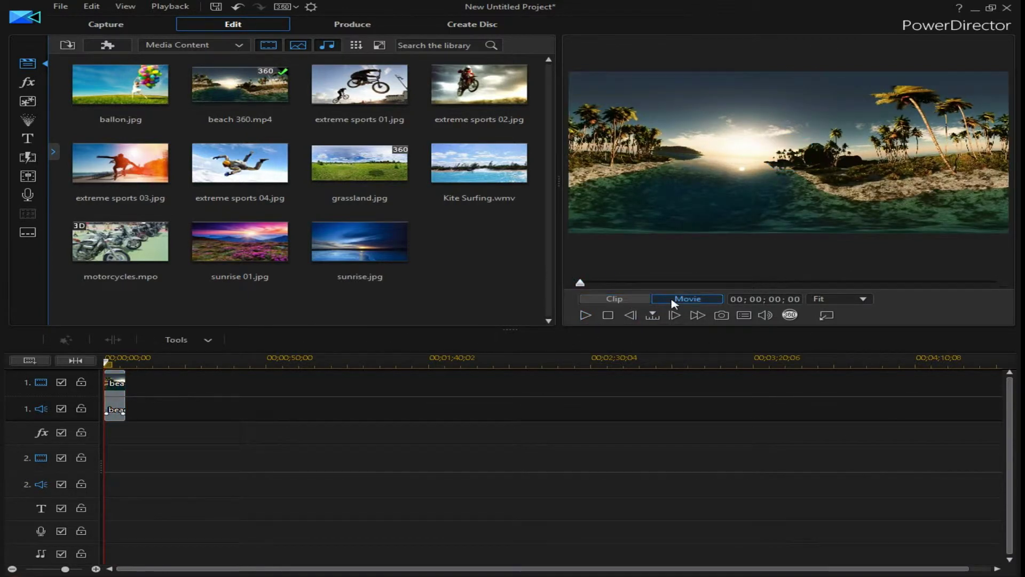
# View the movie preview at 10%, 25% and 50% zoom, and return it to Fit
pyautogui.click(872, 302)
pyautogui.click(852, 322)
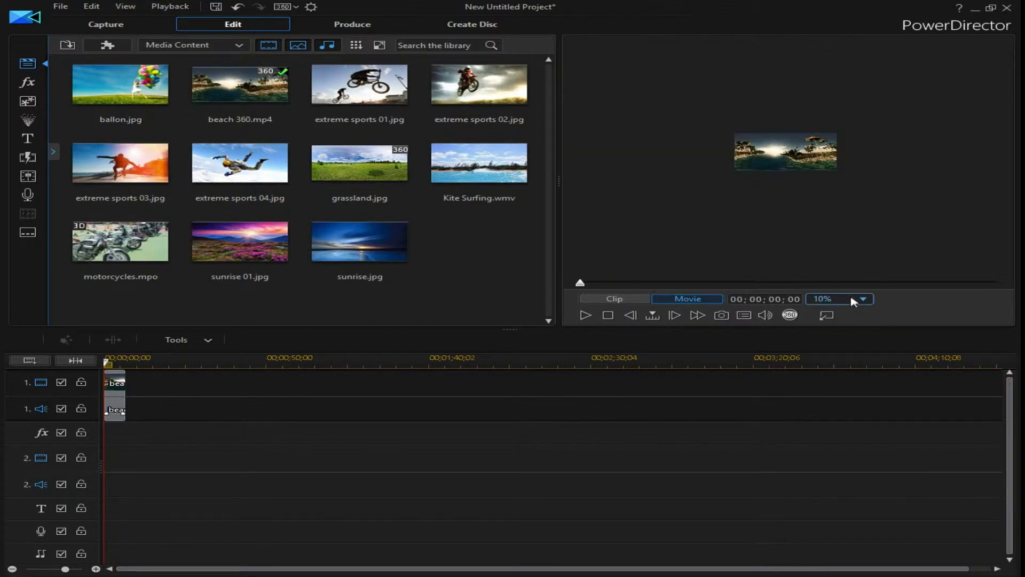
pyautogui.click(854, 300)
pyautogui.click(836, 334)
pyautogui.click(838, 299)
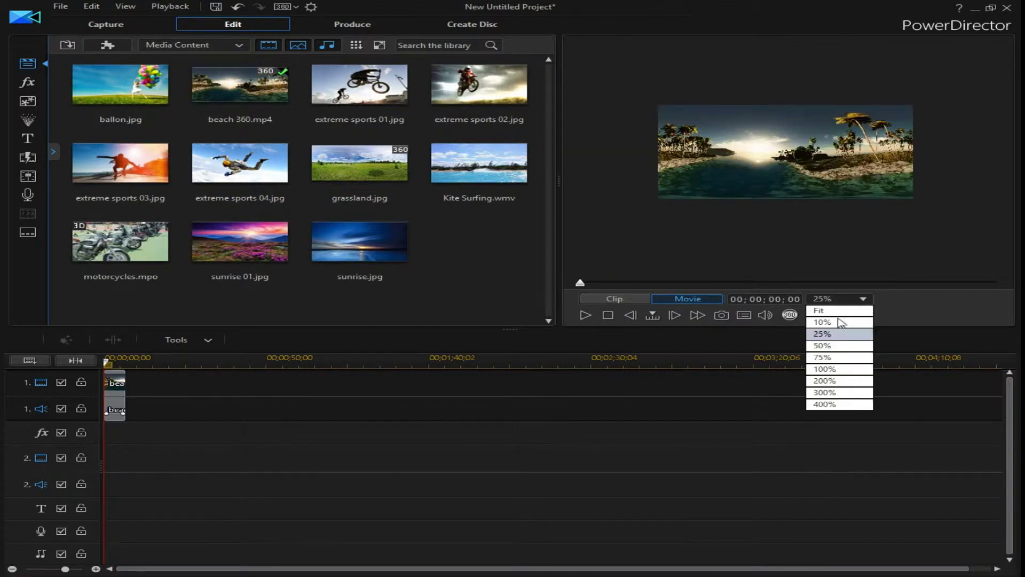
pyautogui.click(831, 346)
pyautogui.click(842, 303)
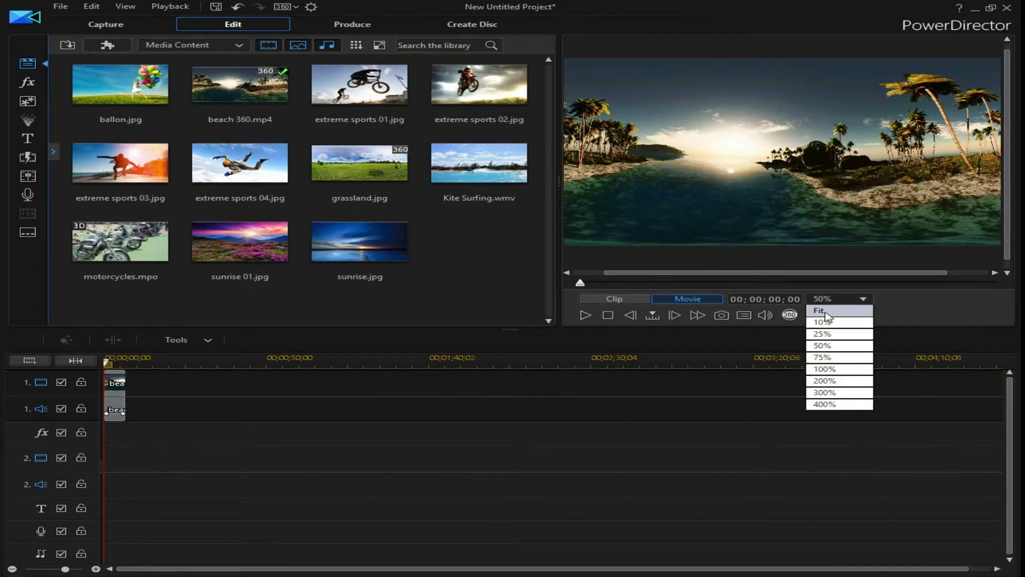
pyautogui.click(827, 310)
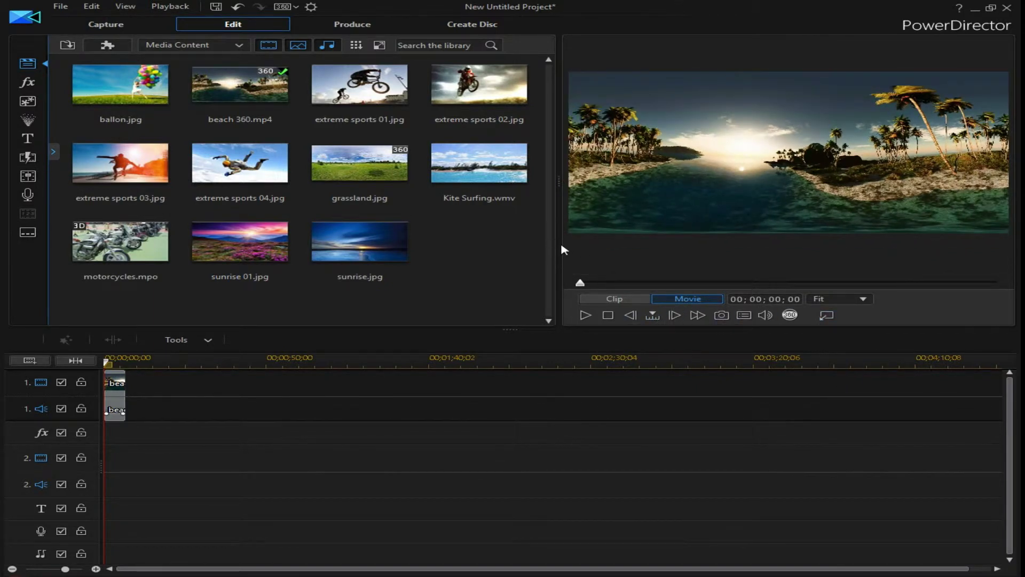
# Enlarge the preview area by moderately narrowing the media library beside it
pyautogui.moveTo(562, 250); pyautogui.dragTo(462, 246)
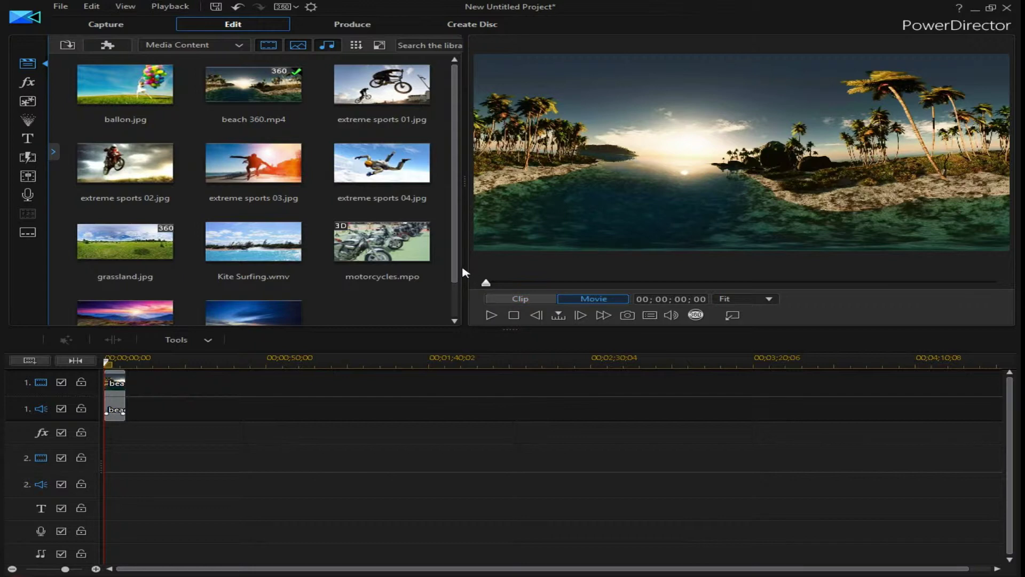
pyautogui.moveTo(464, 272); pyautogui.dragTo(510, 272)
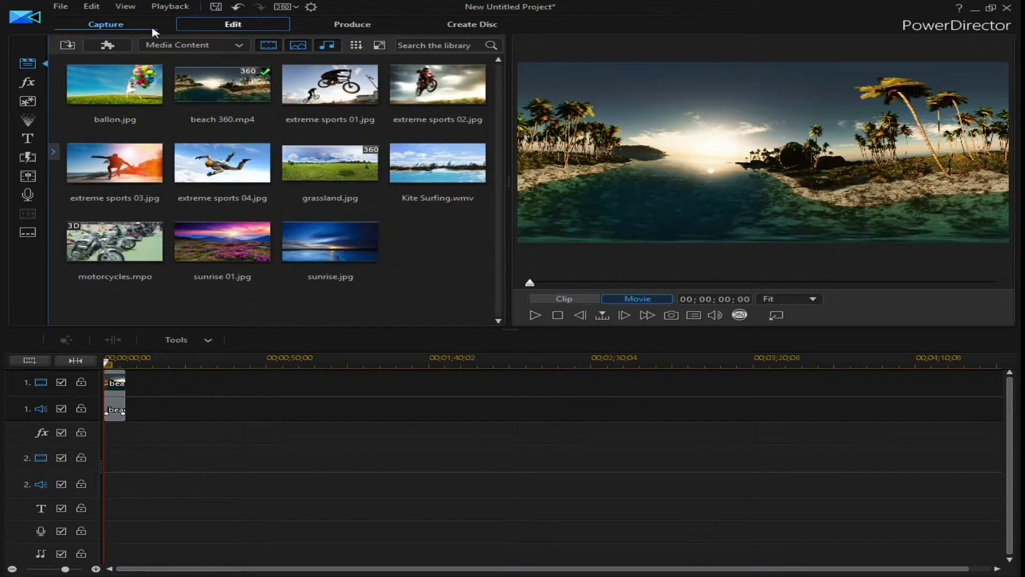
# Delete the beach 360 clip from the timeline
pyautogui.click(126, 394)
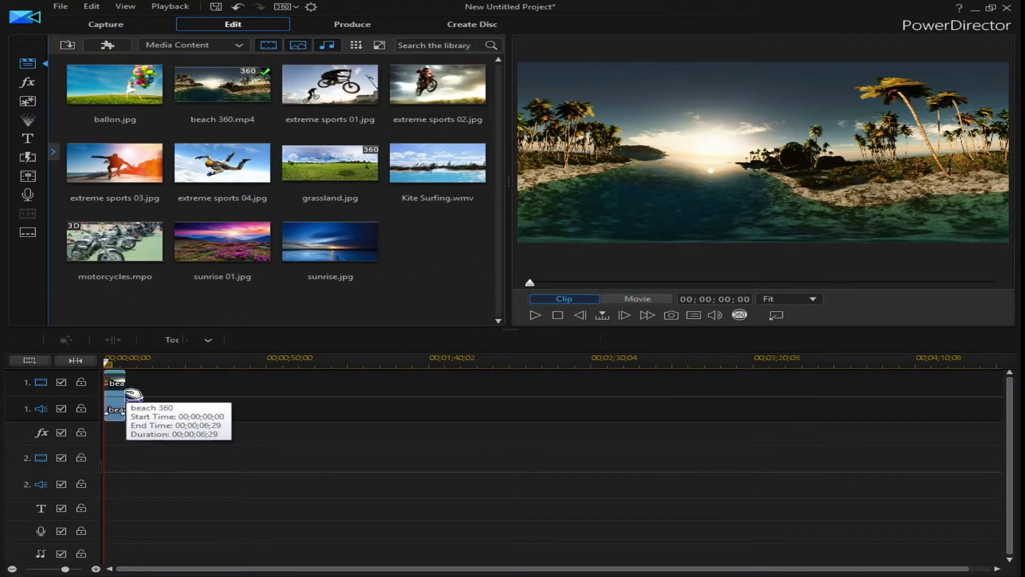
pyautogui.moveTo(134, 393)
pyautogui.mouseDown()
pyautogui.moveTo(141, 398)
pyautogui.moveTo(128, 401)
pyautogui.moveTo(232, 382)
pyautogui.moveTo(221, 393)
pyautogui.moveTo(121, 399)
pyautogui.mouseUp()
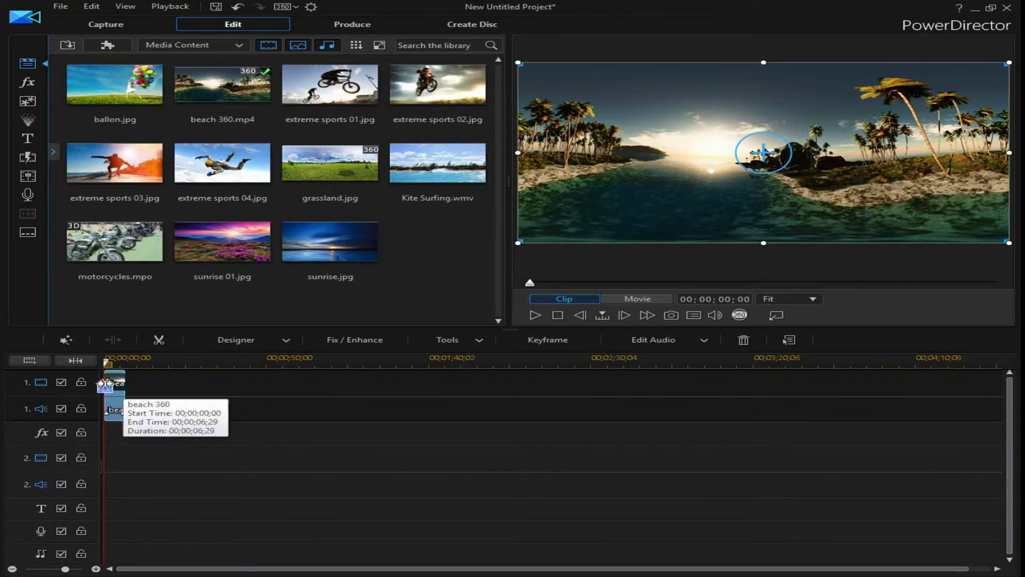
pyautogui.press('Delete')
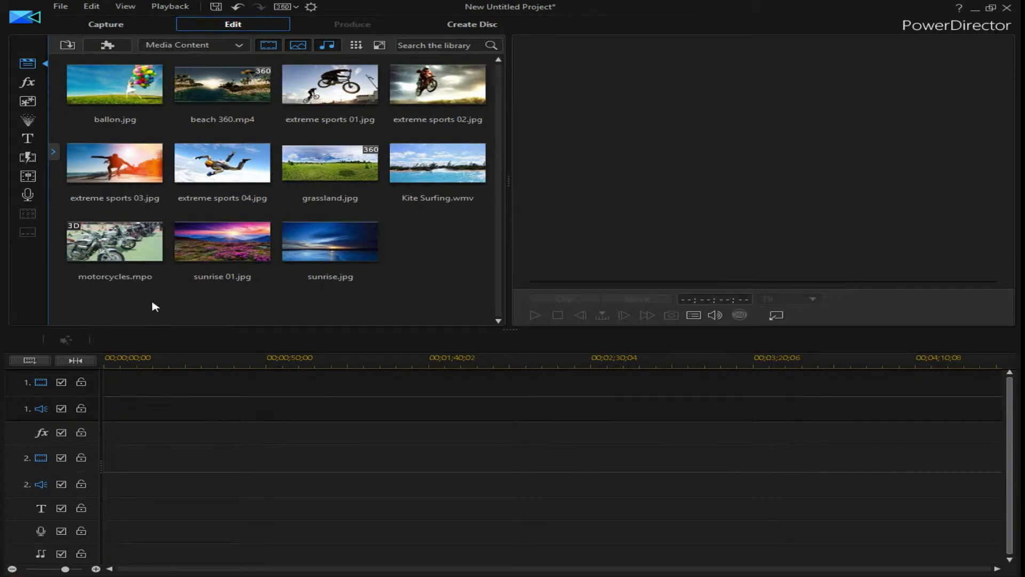
# Place ballon.jpg at the start of video track 1 and extend its duration to about 46 seconds
pyautogui.moveTo(128, 91); pyautogui.dragTo(136, 357)
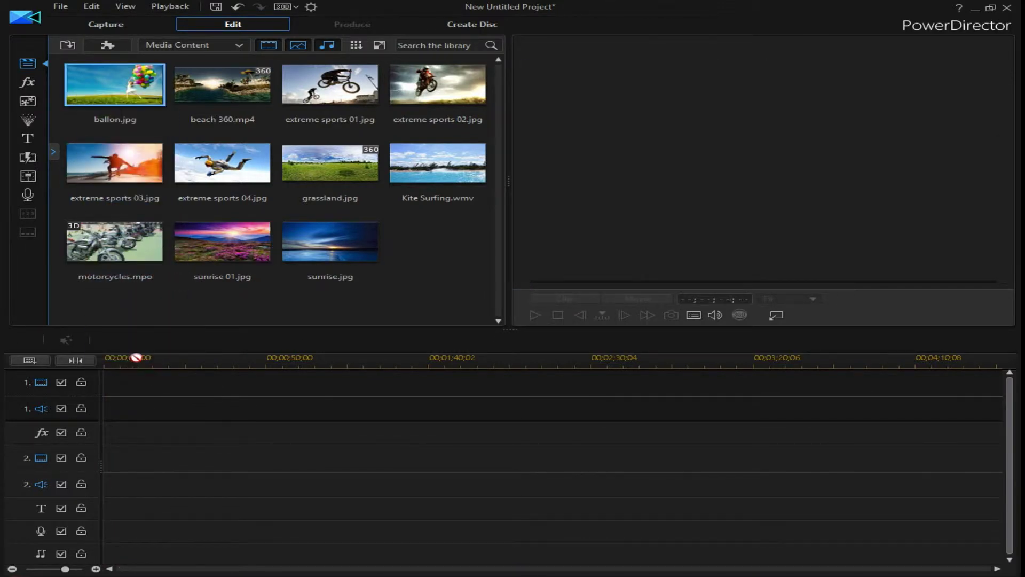
pyautogui.moveTo(121, 396); pyautogui.dragTo(109, 402)
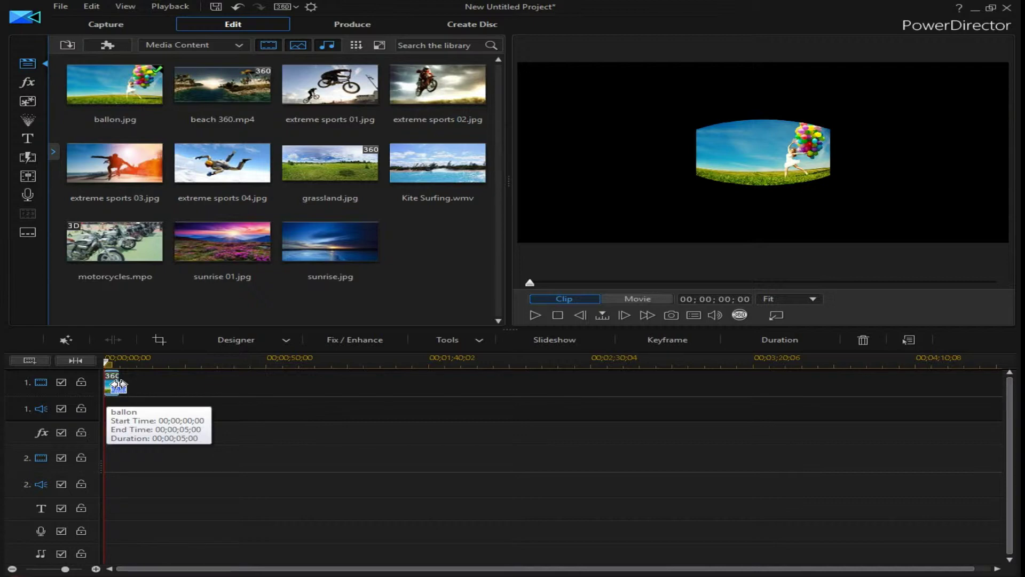
pyautogui.moveTo(117, 383); pyautogui.dragTo(251, 385)
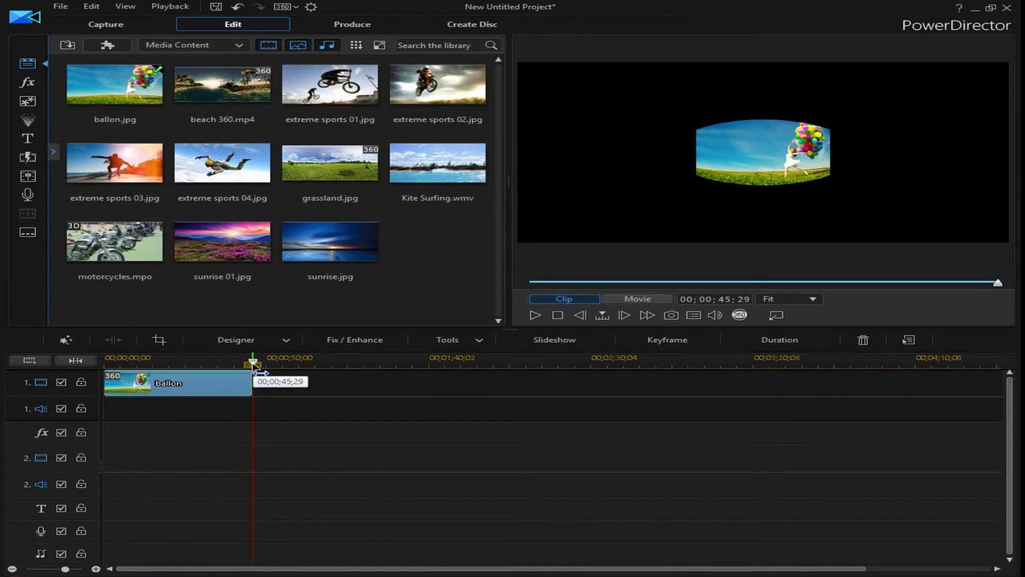
# Delete the ballon clip from video track 1
pyautogui.click(177, 365)
pyautogui.click(154, 383)
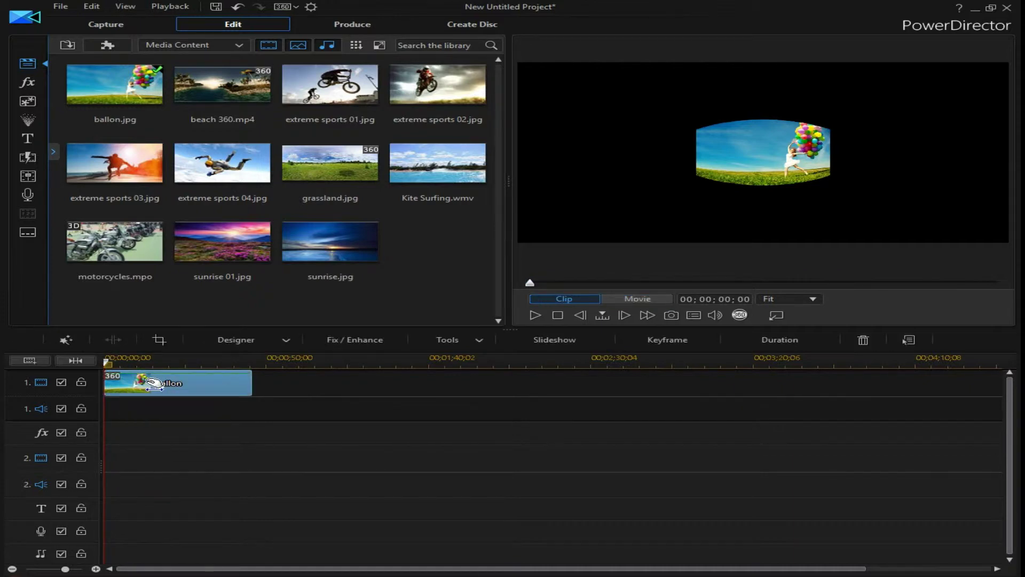
pyautogui.press('Delete')
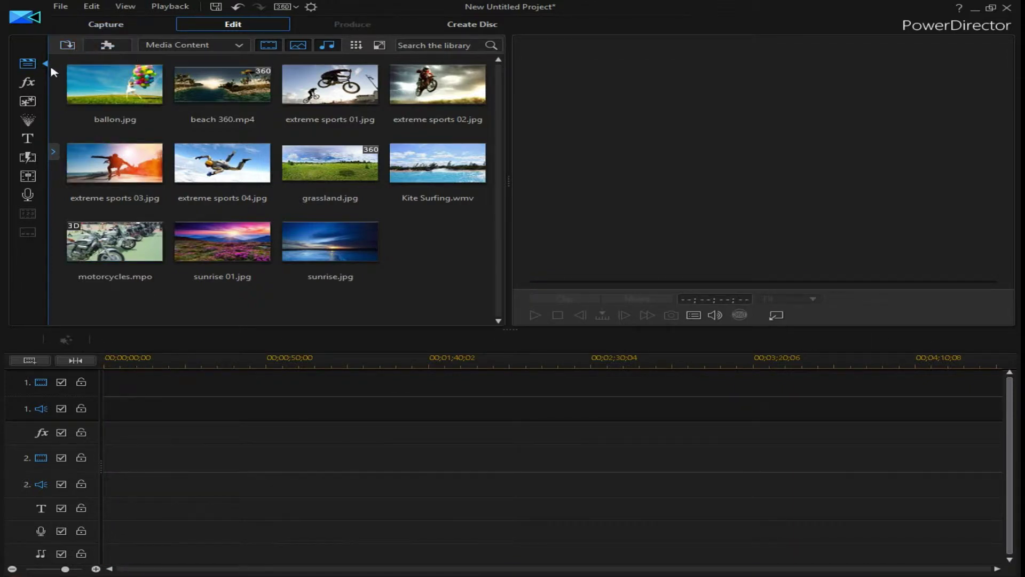
# Open the video effects library with all effect categories listed
pyautogui.click(27, 83)
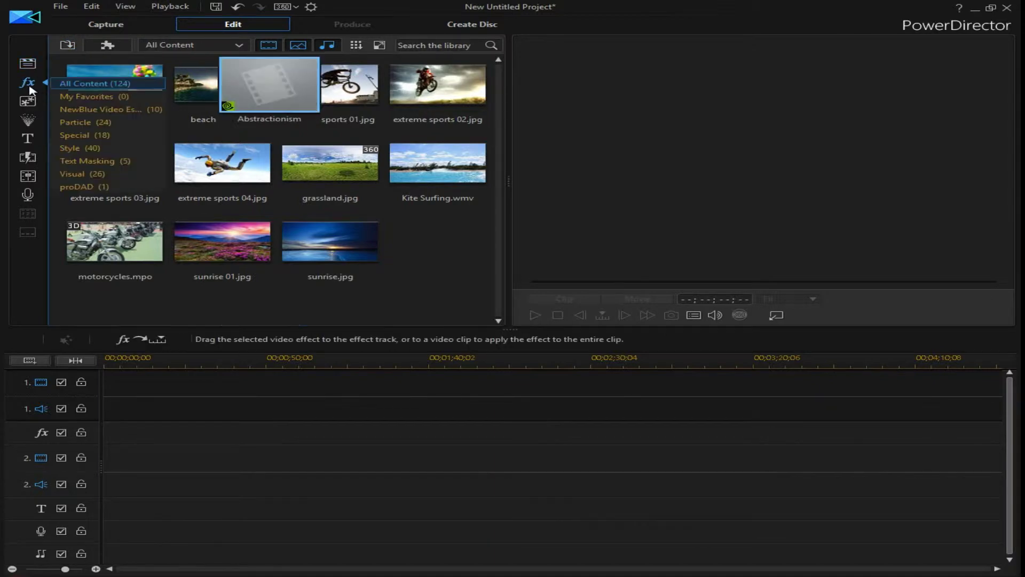
pyautogui.click(315, 103)
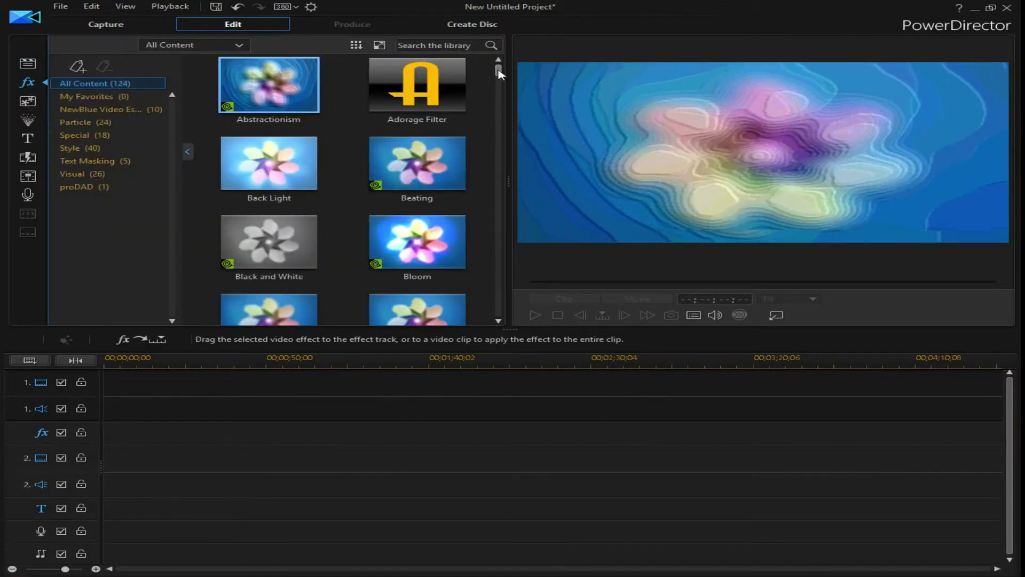
# Preview the Dialog_06, Dialog_08 and Extreme Altimeter objects in the PiP objects library
pyautogui.moveTo(499, 68)
pyautogui.mouseDown()
pyautogui.moveTo(501, 136)
pyautogui.moveTo(502, 67)
pyautogui.mouseUp()
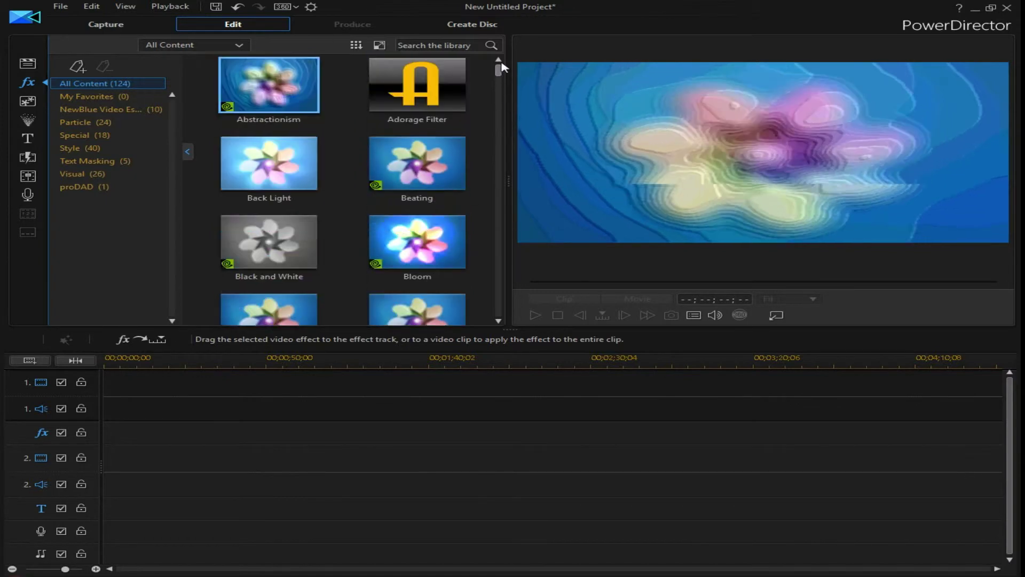
pyautogui.click(27, 102)
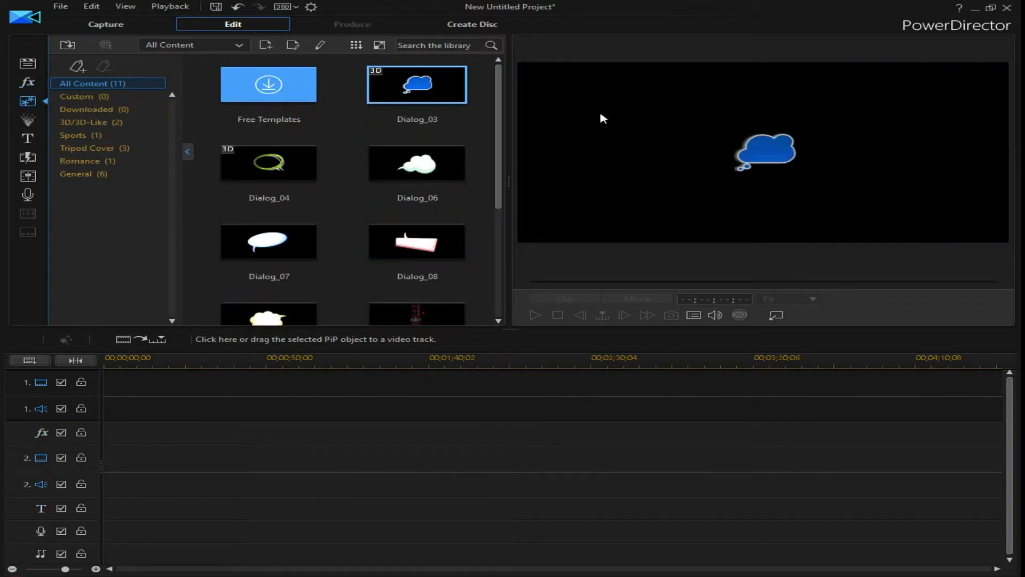
pyautogui.click(445, 177)
pyautogui.click(432, 235)
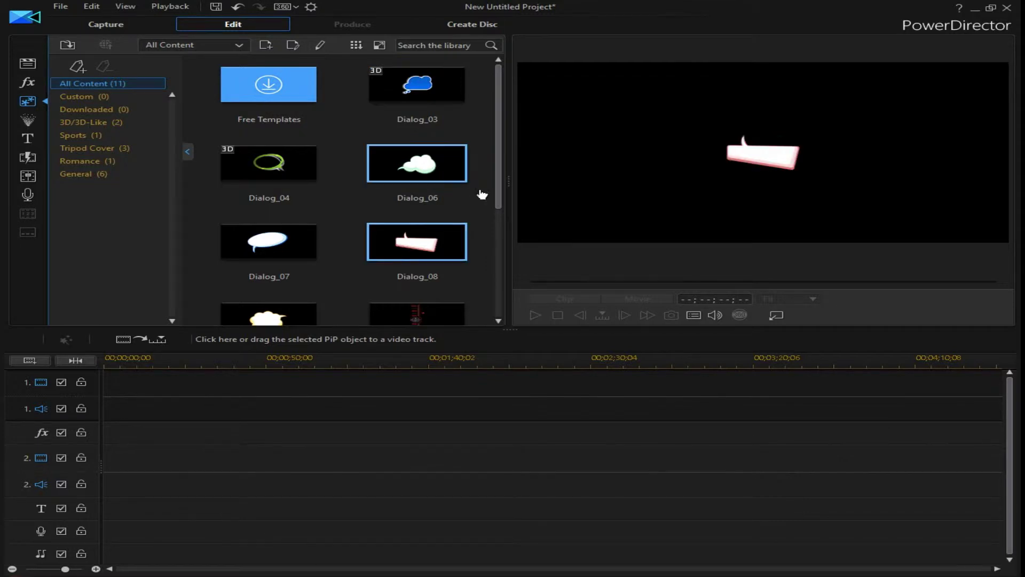
pyautogui.moveTo(502, 176); pyautogui.dragTo(504, 242)
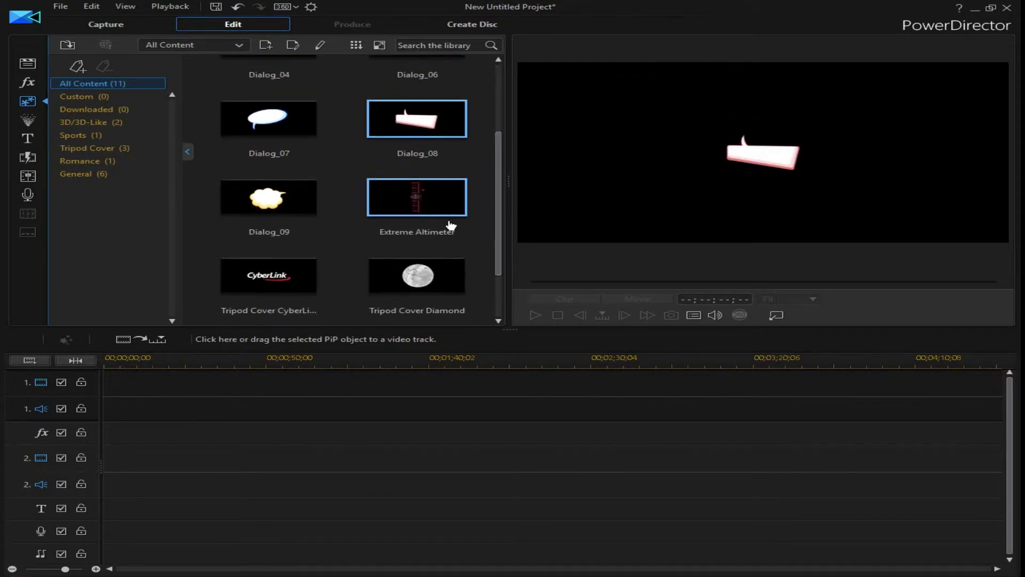
pyautogui.click(438, 213)
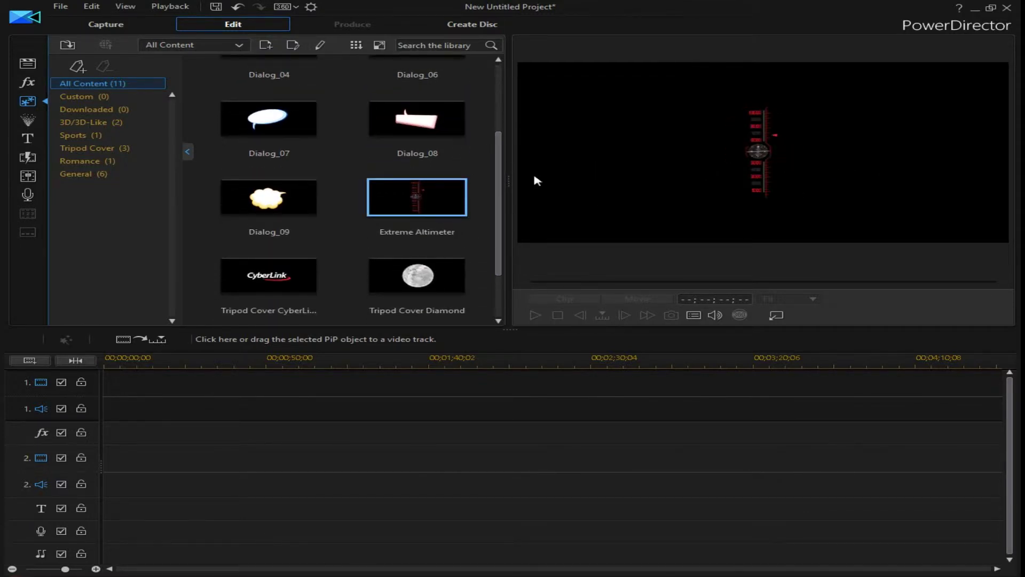
pyautogui.scroll(3, 502, 176)
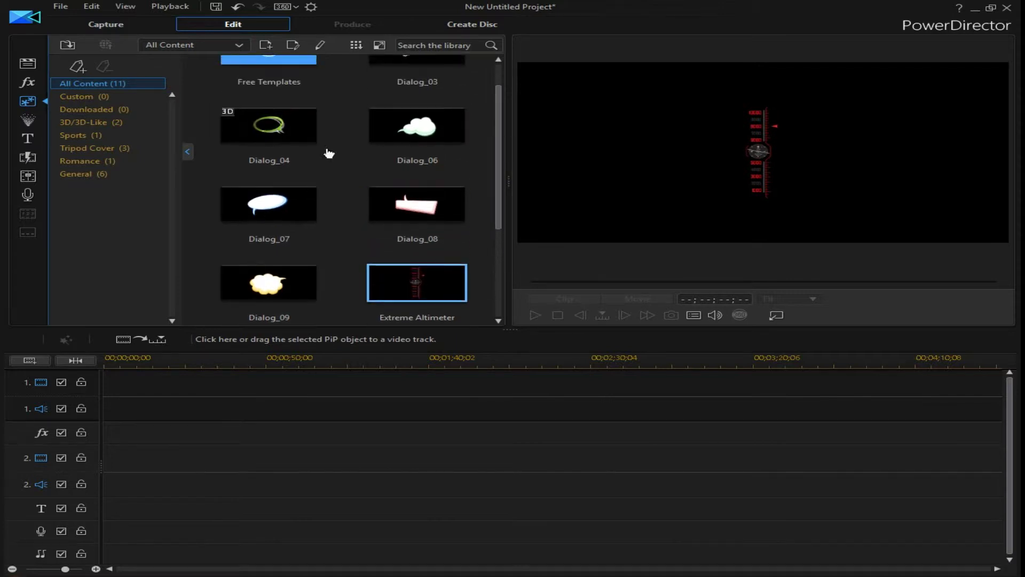
# Preview the Rain and Maple effects in the particle library
pyautogui.click(36, 125)
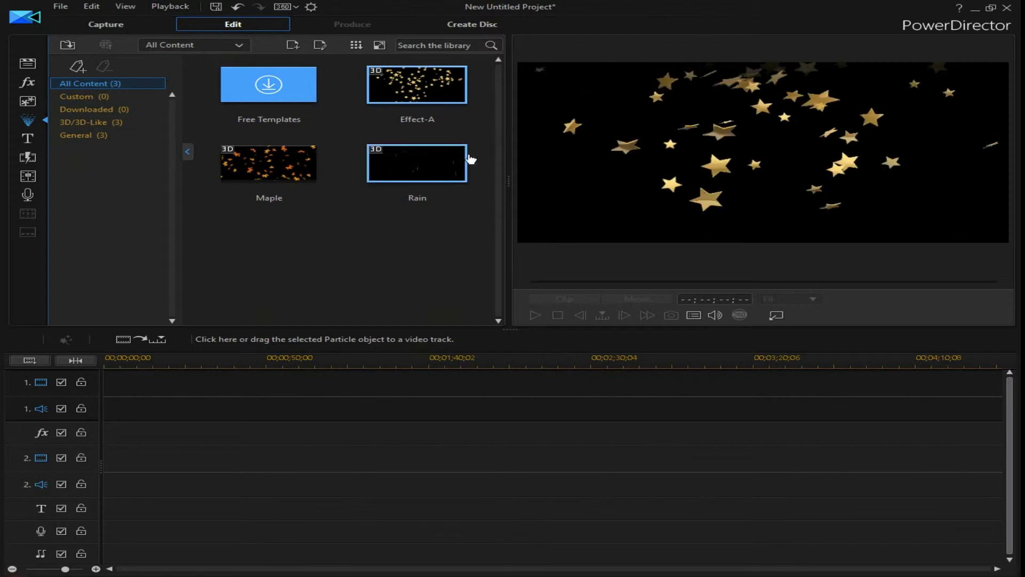
pyautogui.click(423, 172)
pyautogui.rightClick(350, 199)
pyautogui.click(359, 171)
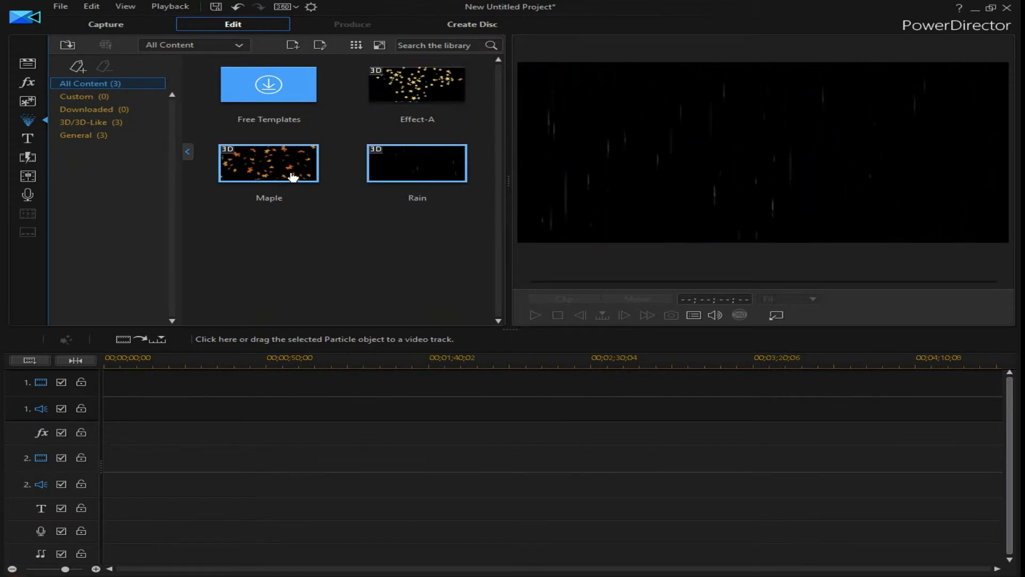
pyautogui.rightClick(221, 179)
pyautogui.click(178, 183)
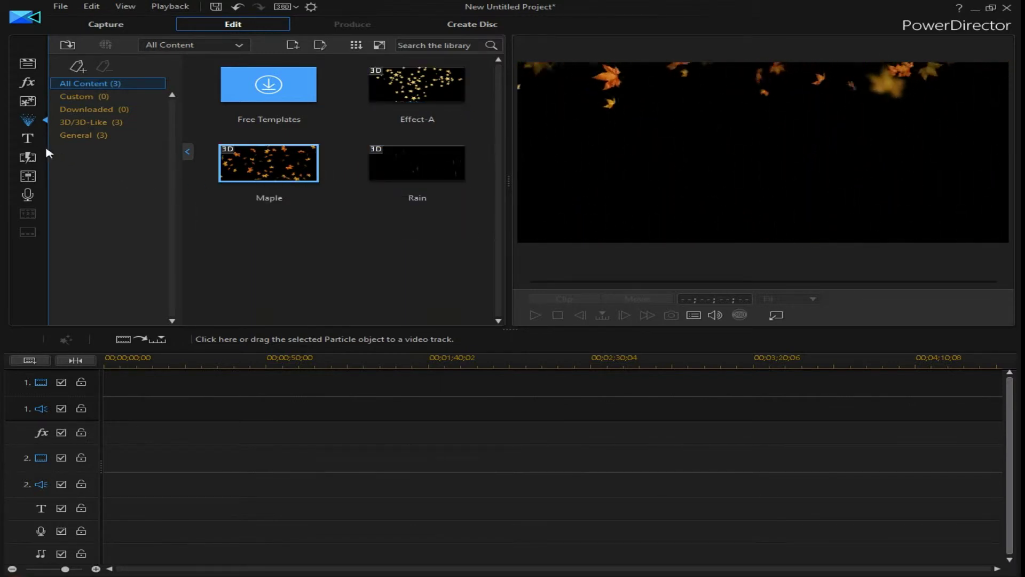
# Browse all content in the title library, previewing the Default 3D and Extreme 1 title templates
pyautogui.click(31, 141)
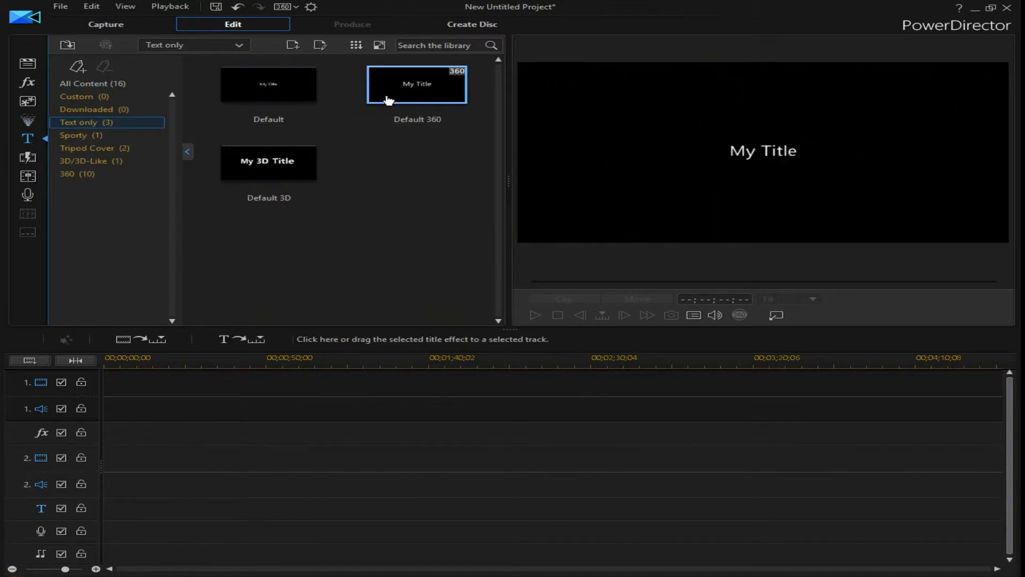
pyautogui.click(277, 162)
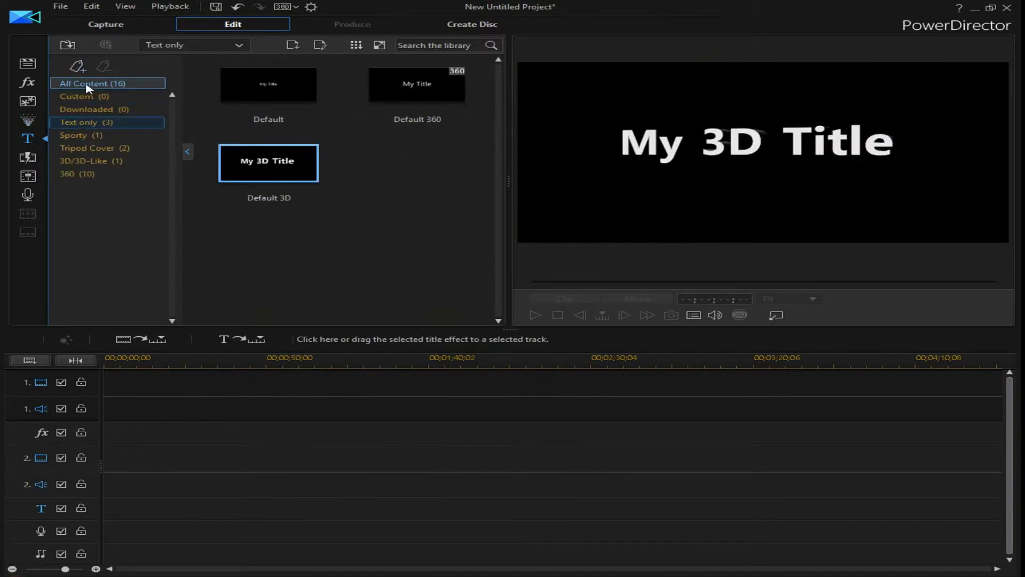
pyautogui.click(101, 85)
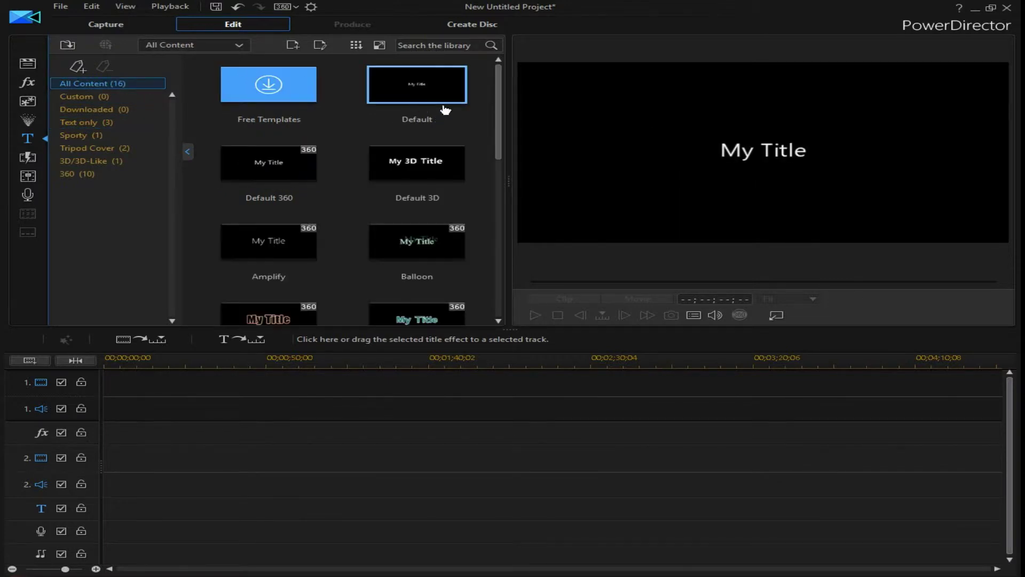
pyautogui.moveTo(502, 113); pyautogui.dragTo(502, 223)
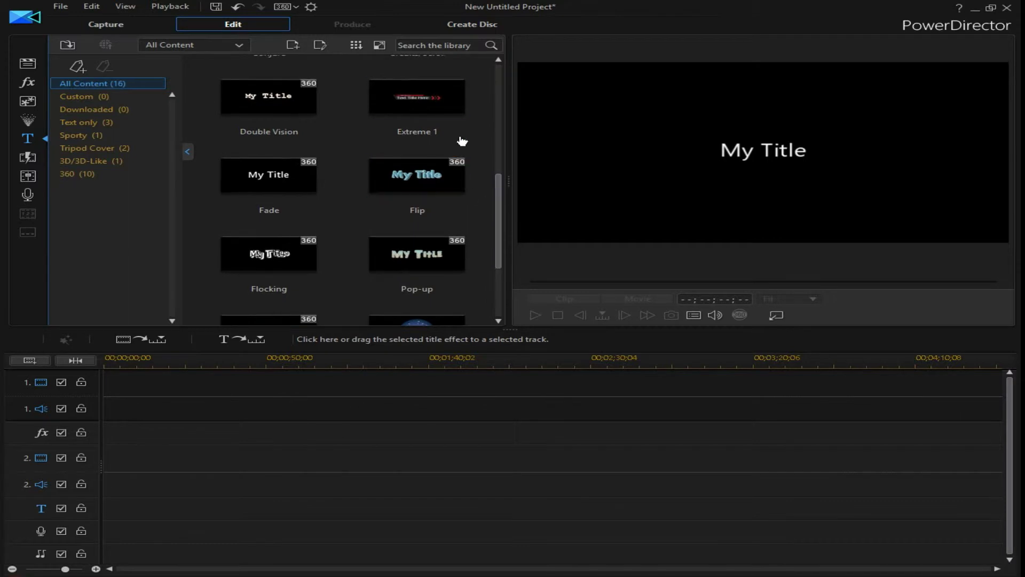
pyautogui.click(459, 115)
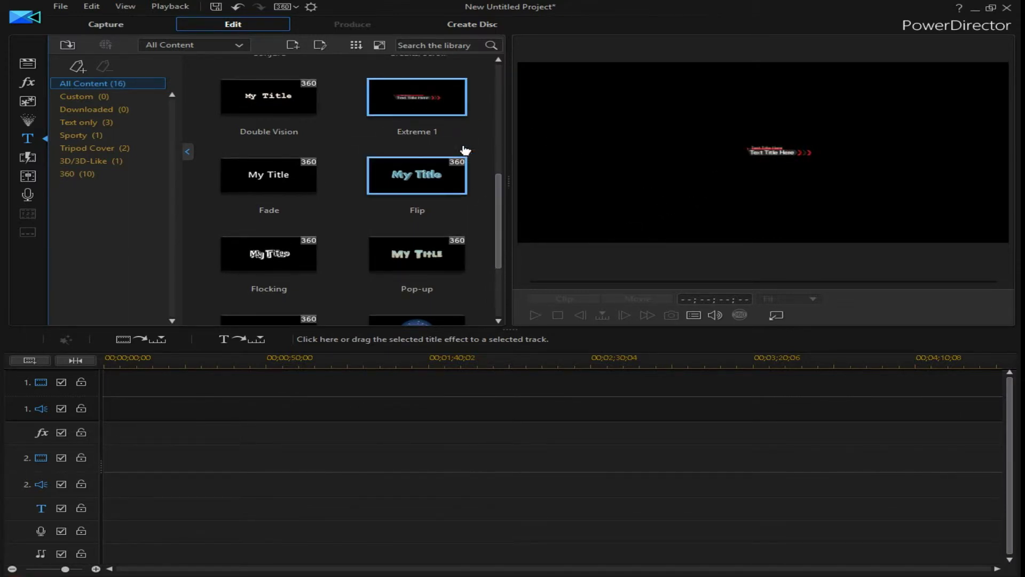
# Browse the General transitions and list all content in the transition library
pyautogui.click(27, 158)
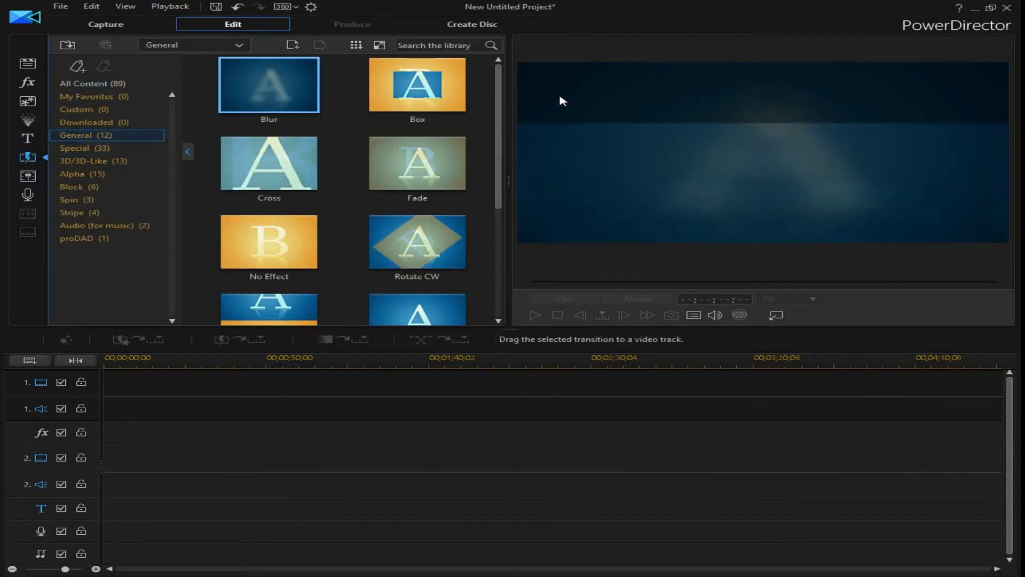
pyautogui.moveTo(495, 128); pyautogui.dragTo(495, 243)
pyautogui.scroll(2, 203, 72)
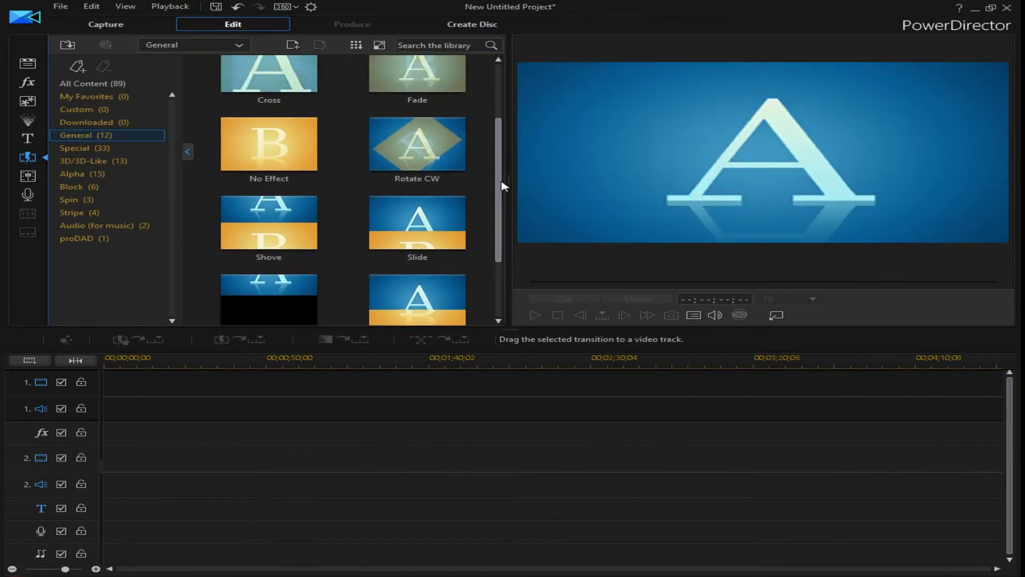
pyautogui.click(93, 84)
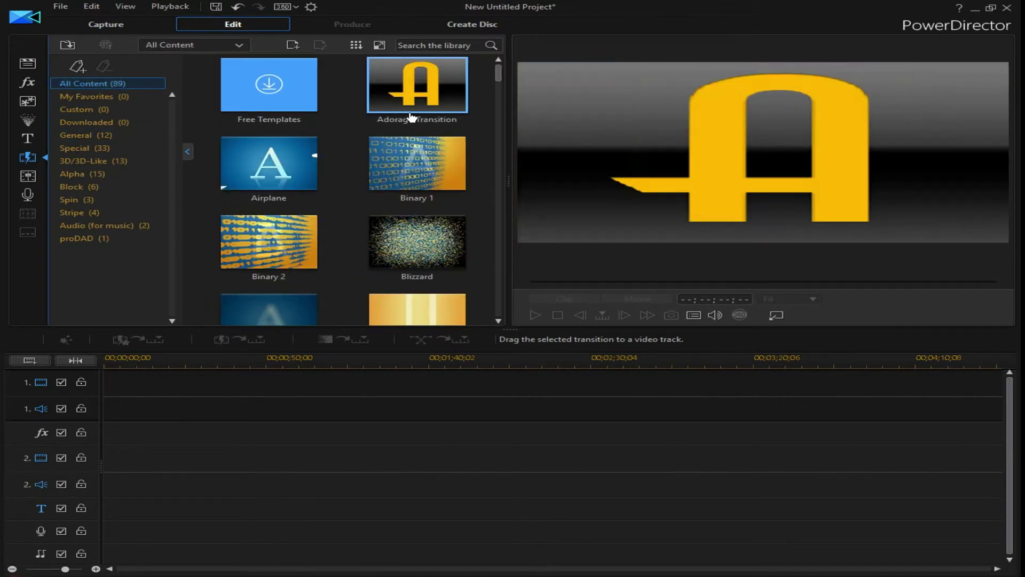
pyautogui.moveTo(500, 77)
pyautogui.mouseDown()
pyautogui.moveTo(496, 160)
pyautogui.moveTo(498, 73)
pyautogui.mouseUp()
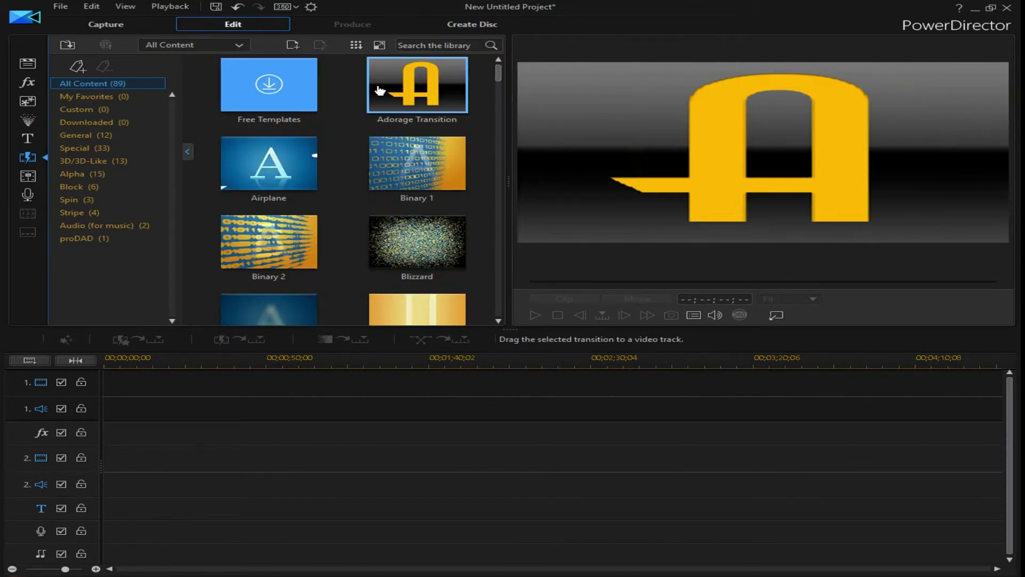
# View the audio mixing room's track controls and return to the media library
pyautogui.click(30, 175)
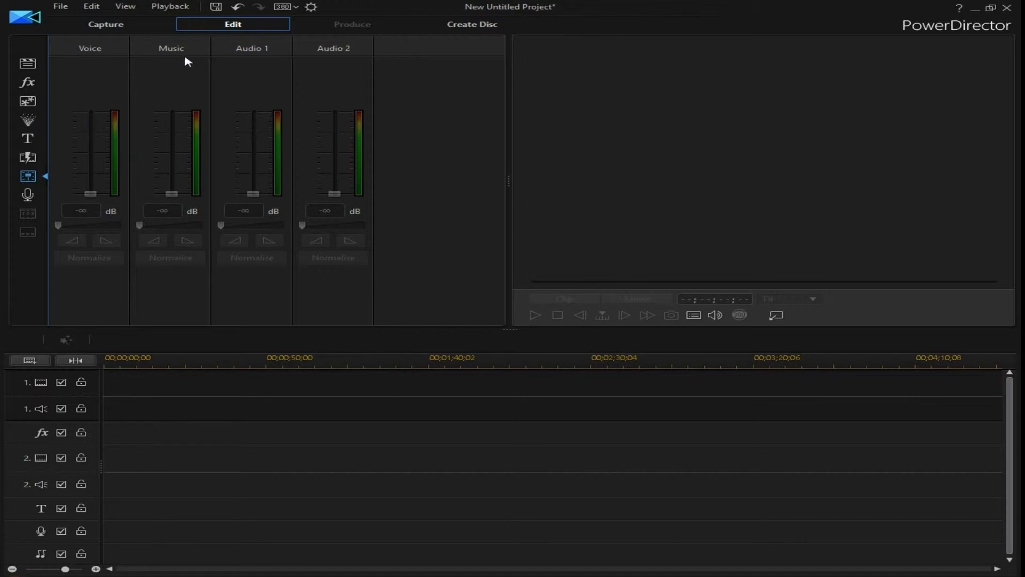
pyautogui.click(28, 64)
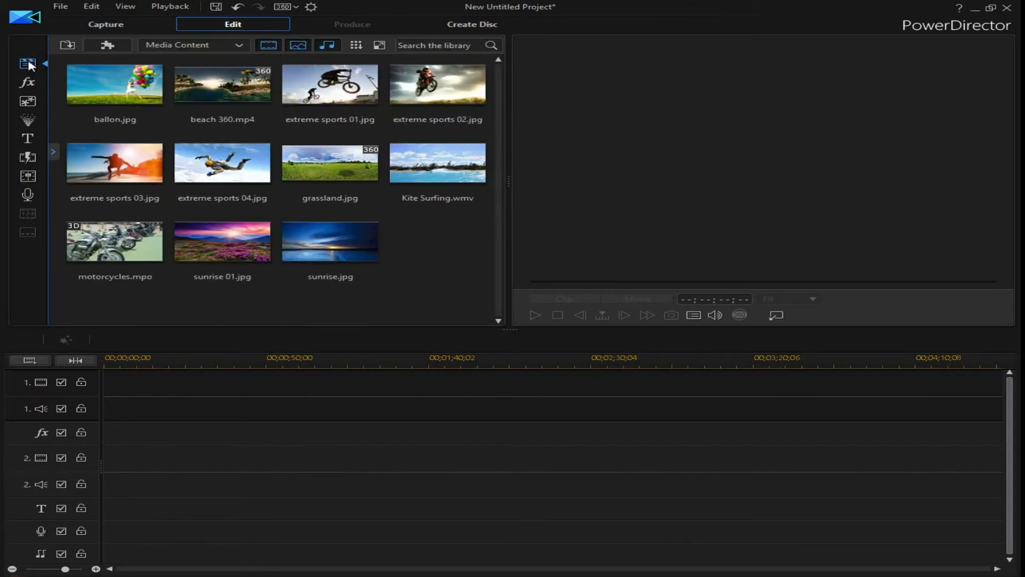
# Look through the media file import dialog, including the Music library, and close it without importing
pyautogui.click(68, 47)
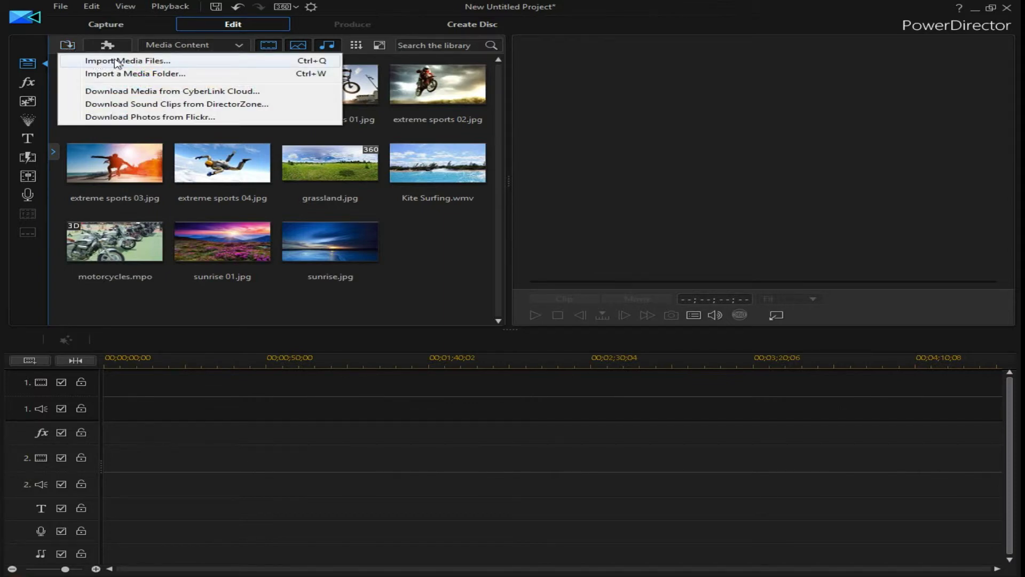
pyautogui.click(167, 64)
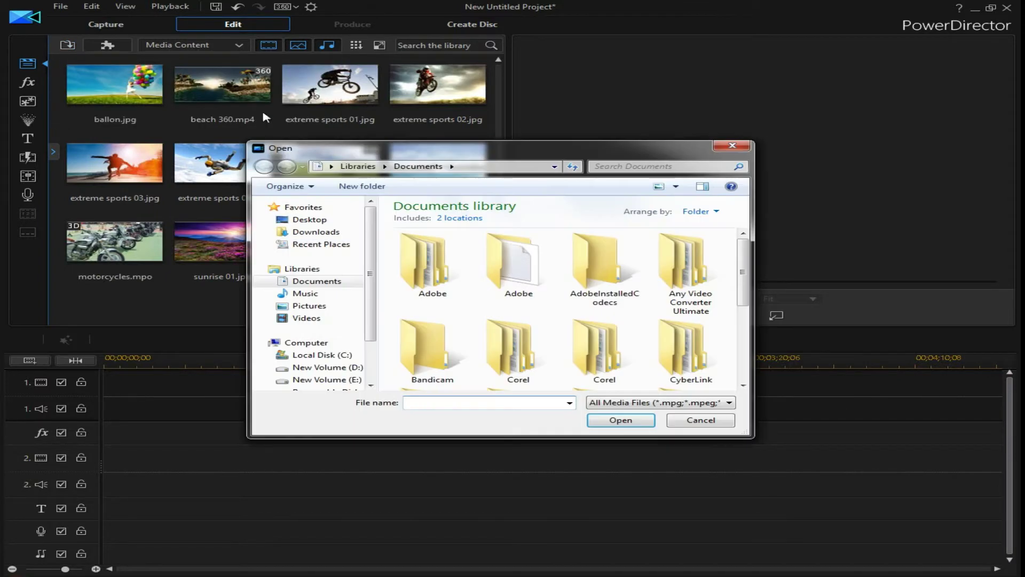
pyautogui.click(331, 293)
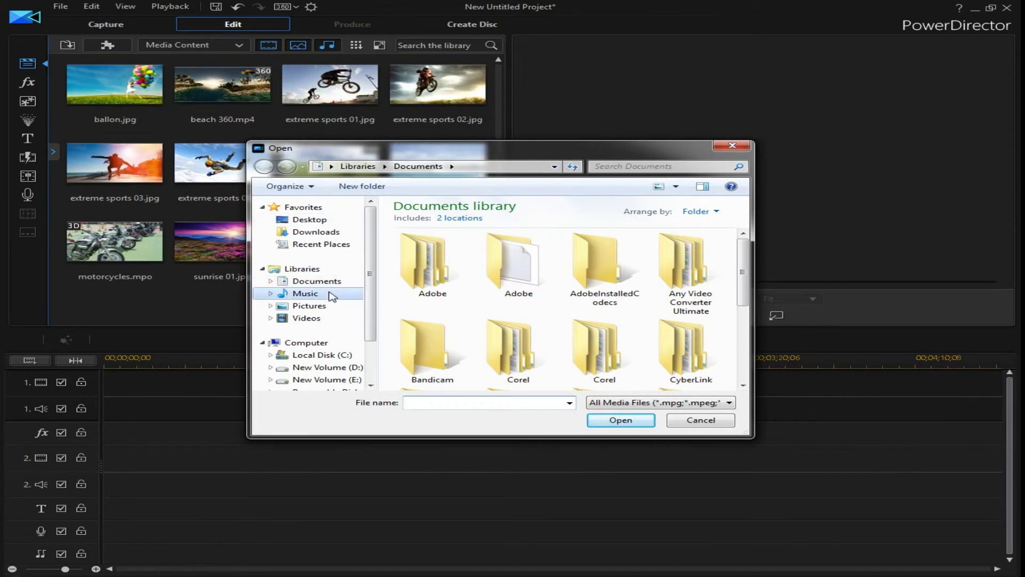
pyautogui.click(731, 147)
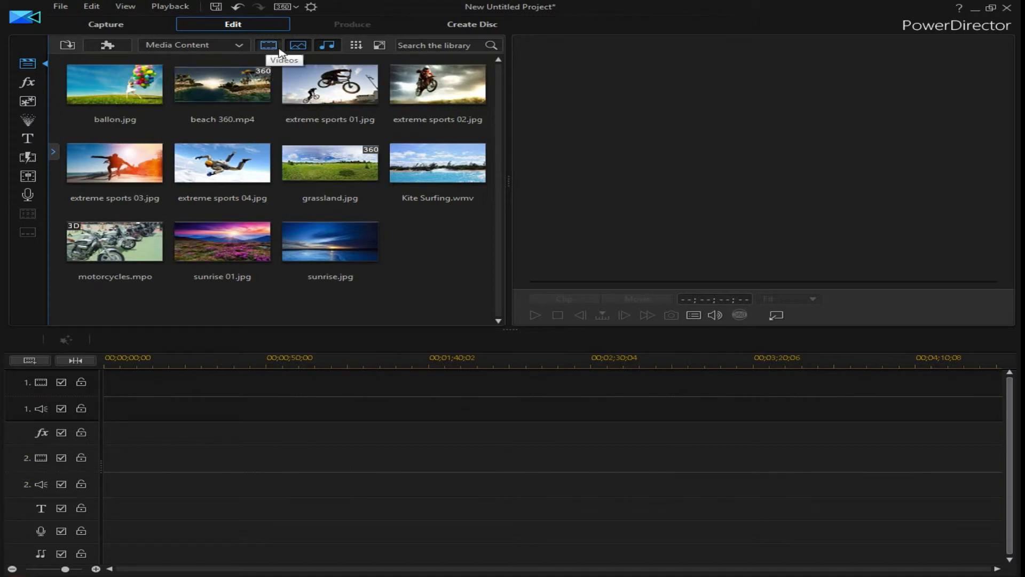
# Filter the media library to videos only, and to images only
pyautogui.click(325, 50)
pyautogui.click(294, 49)
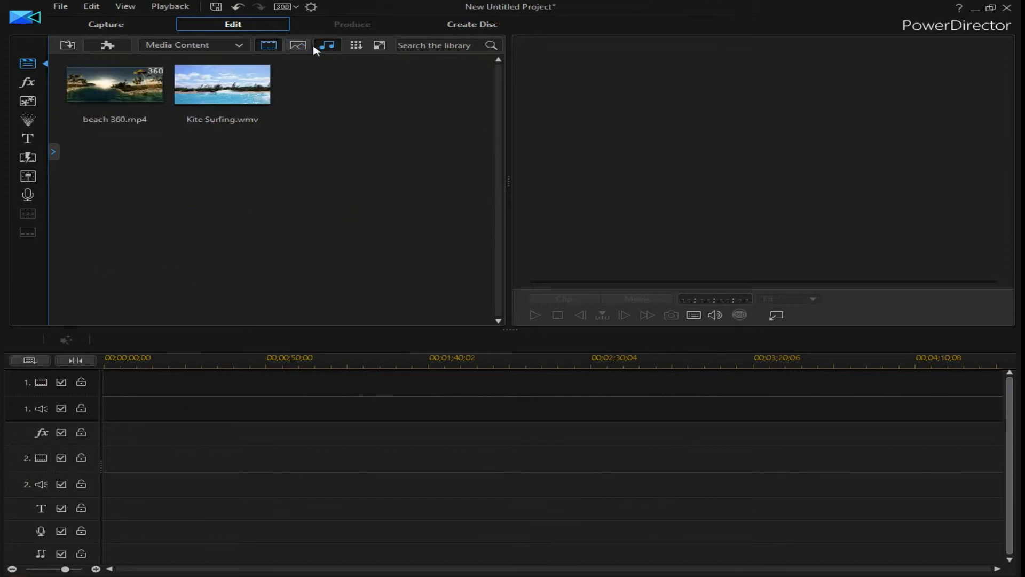
pyautogui.click(326, 46)
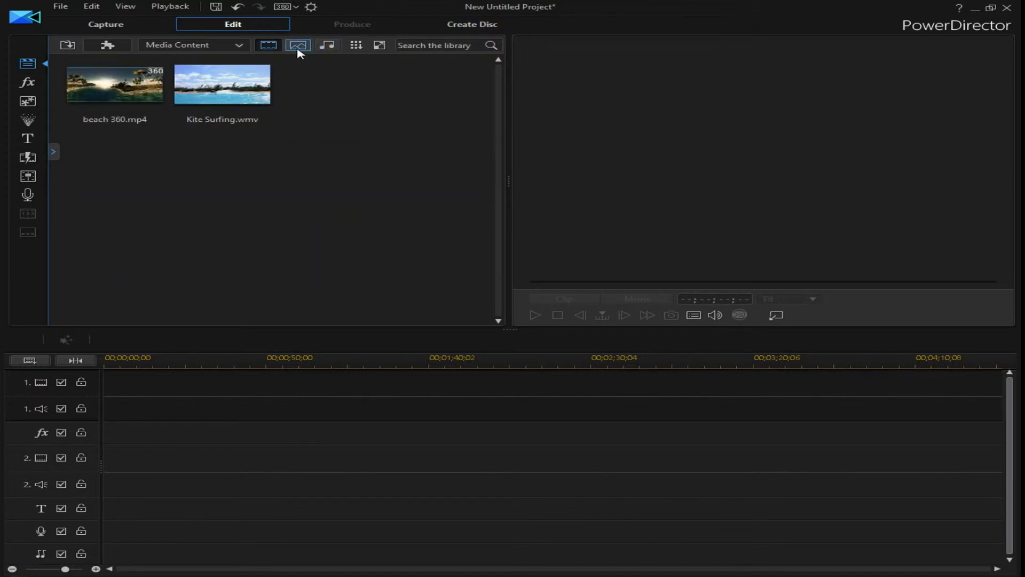
pyautogui.click(271, 51)
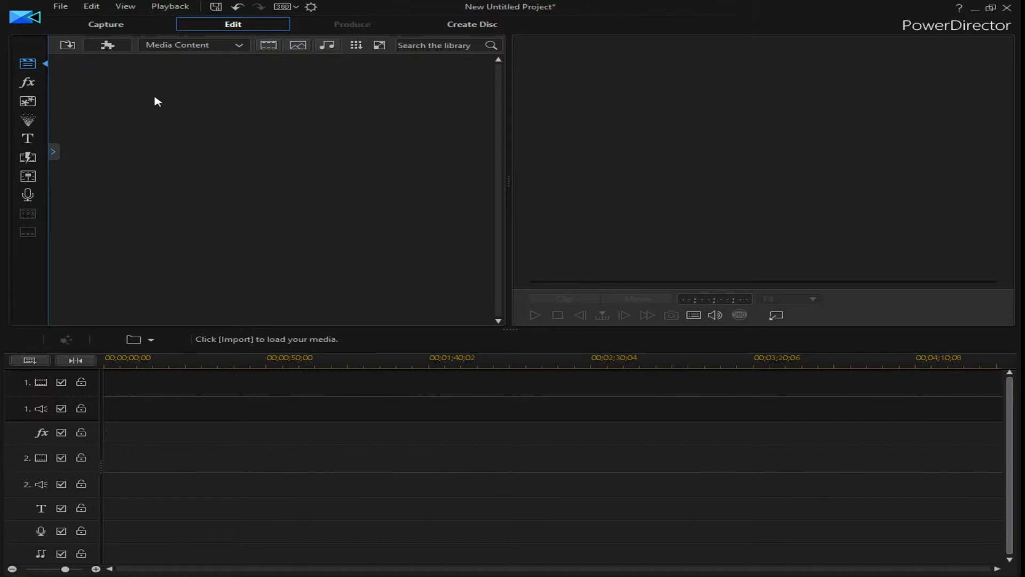
pyautogui.click(298, 47)
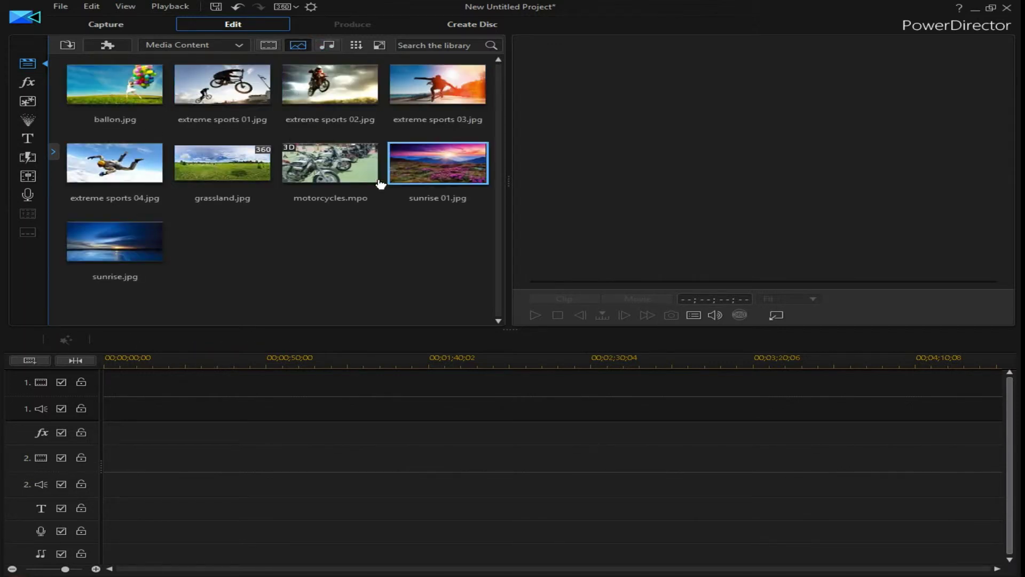
# Show videos, images and audio together again in the media library
pyautogui.click(272, 47)
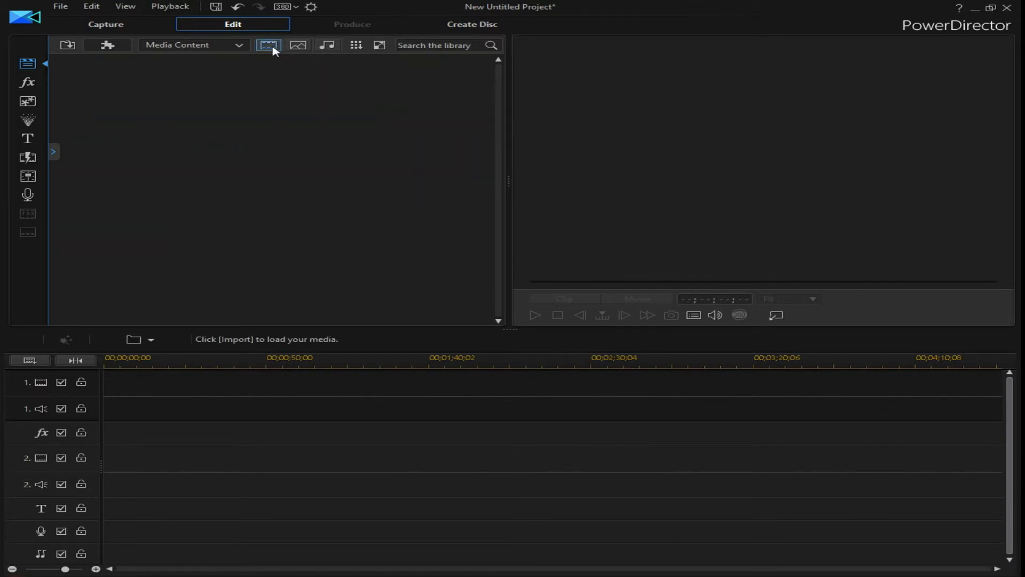
pyautogui.click(324, 46)
pyautogui.click(272, 48)
pyautogui.click(297, 47)
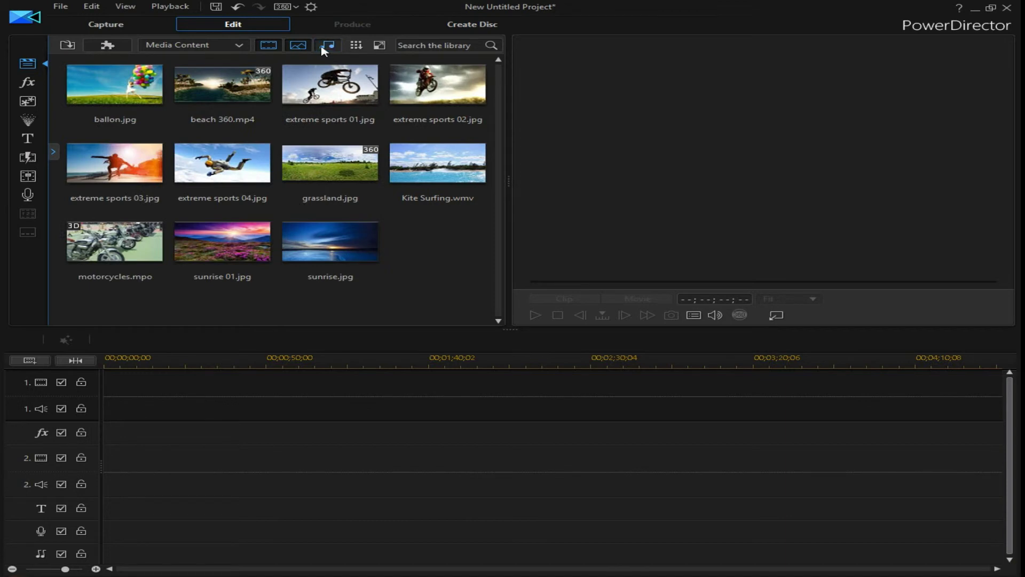
# View the library's sorting, icon size and export options, and make the media thumbnails slightly smaller
pyautogui.click(344, 283)
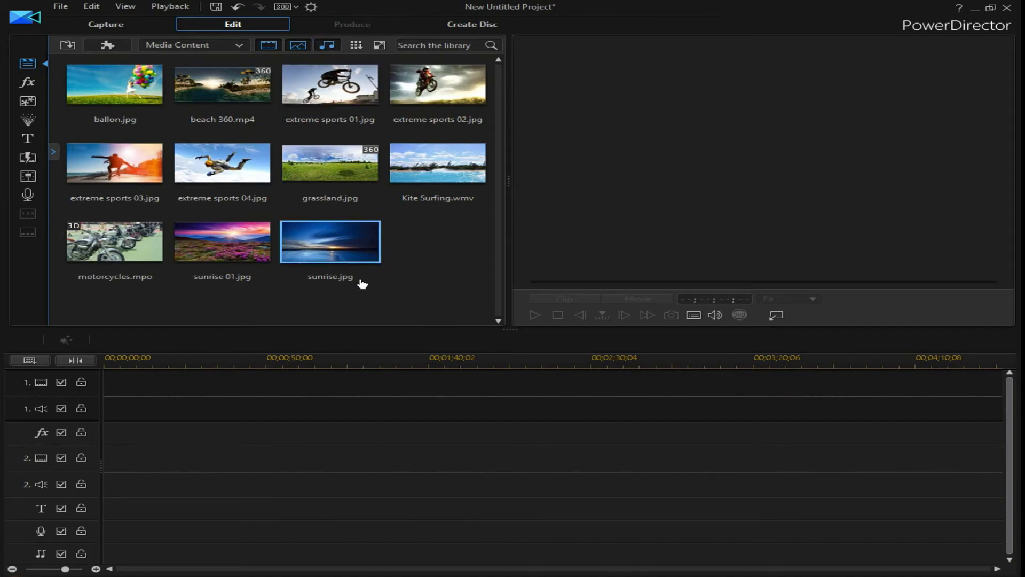
pyautogui.click(304, 105)
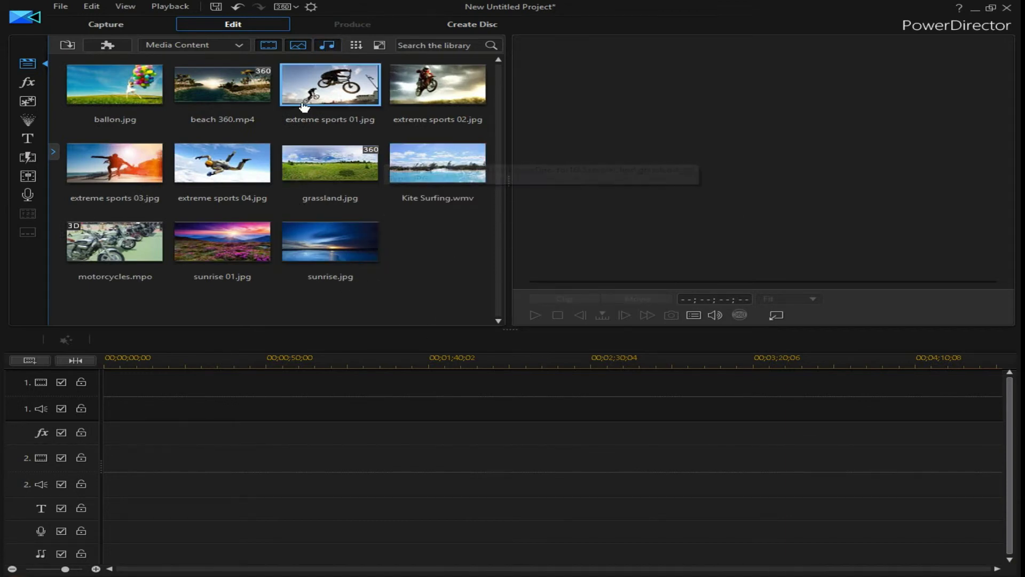
pyautogui.click(356, 47)
pyautogui.moveTo(405, 65)
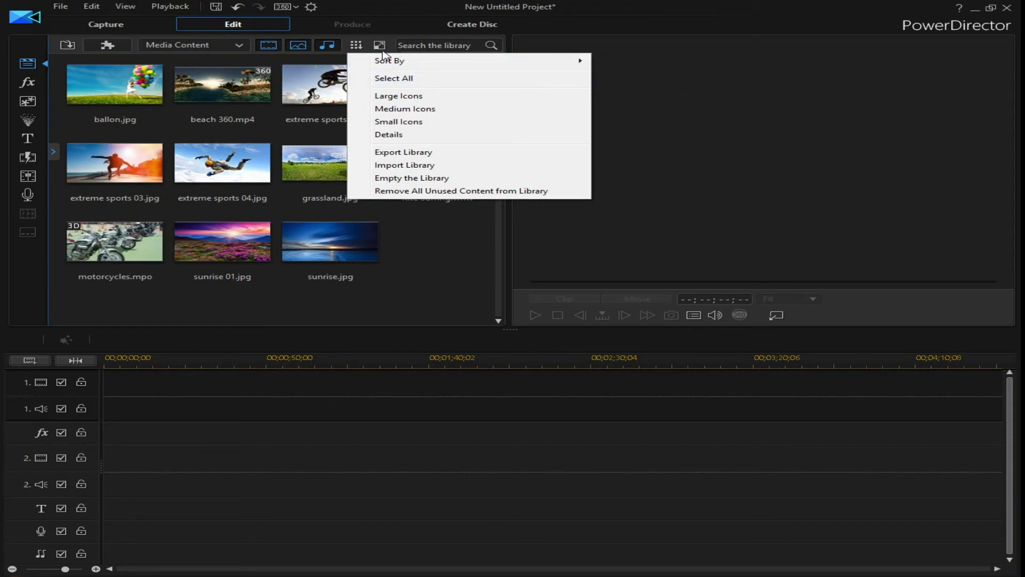
pyautogui.click(381, 47)
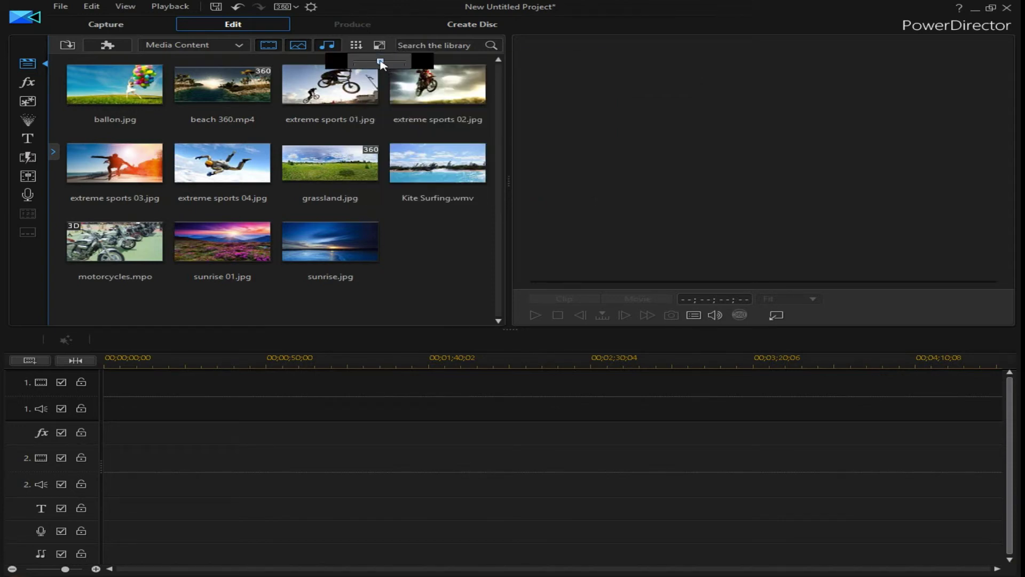
pyautogui.moveTo(380, 61)
pyautogui.mouseDown()
pyautogui.moveTo(357, 63)
pyautogui.moveTo(419, 72)
pyautogui.moveTo(371, 77)
pyautogui.moveTo(379, 77)
pyautogui.mouseUp()
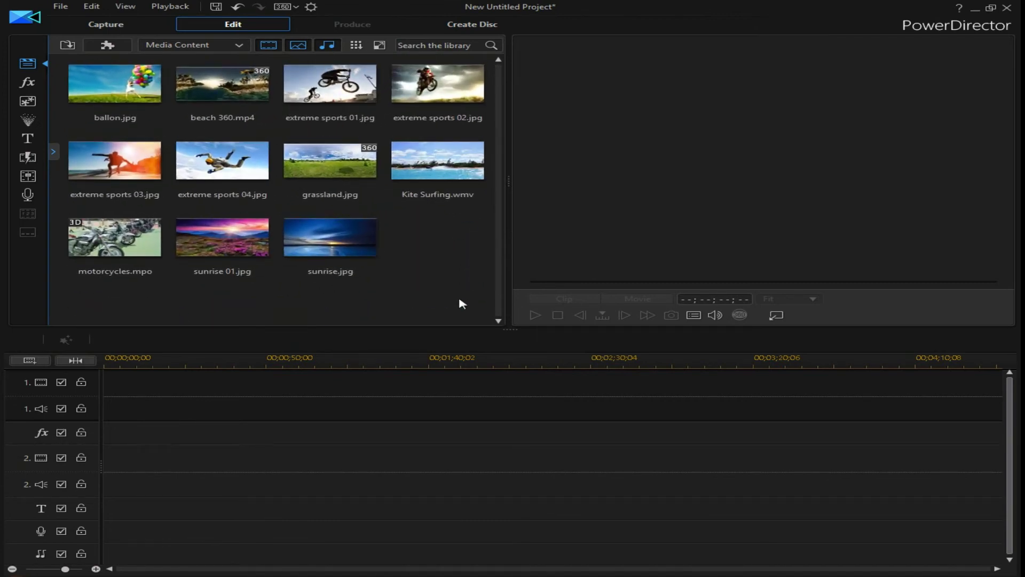
# Visit the Capture workspace and try to open the Create Disc workspace, ending in the Edit workspace
pyautogui.click(105, 29)
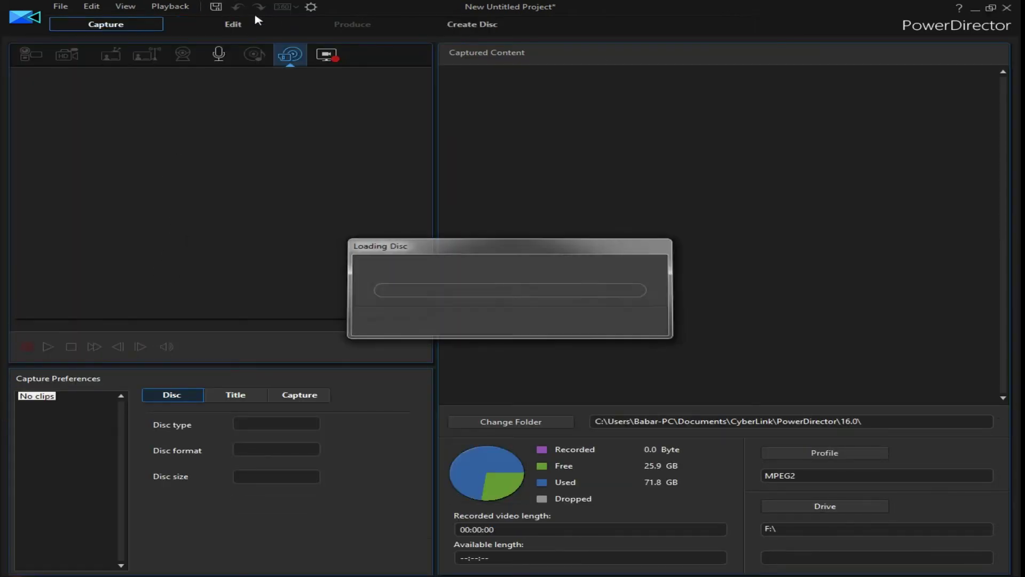
pyautogui.click(230, 26)
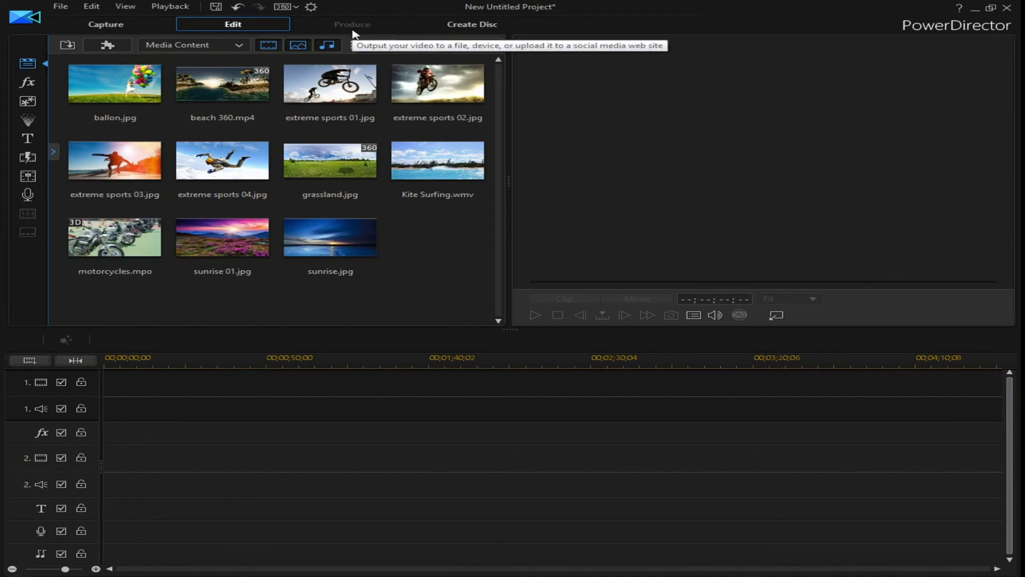
pyautogui.click(472, 24)
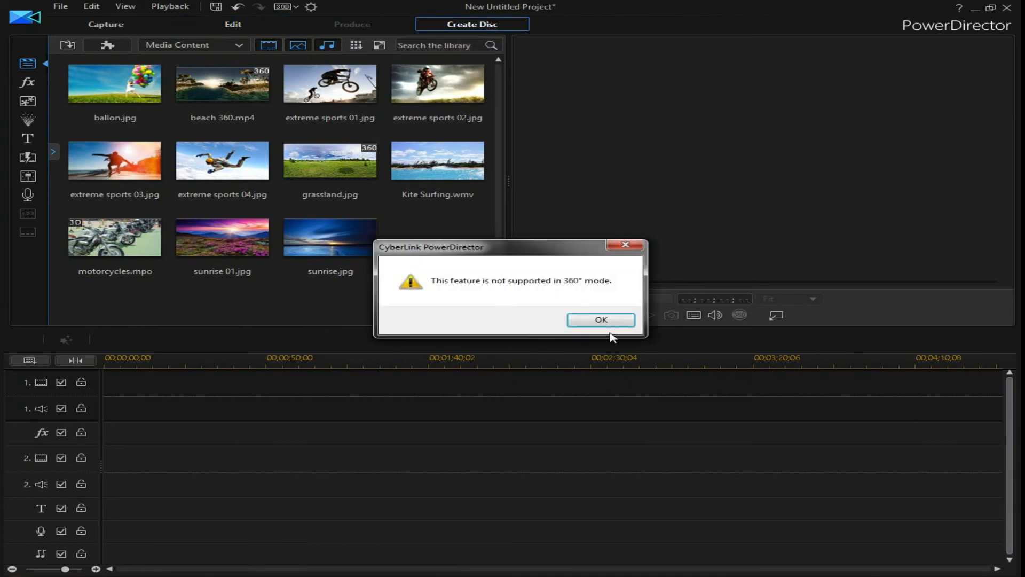
pyautogui.click(601, 320)
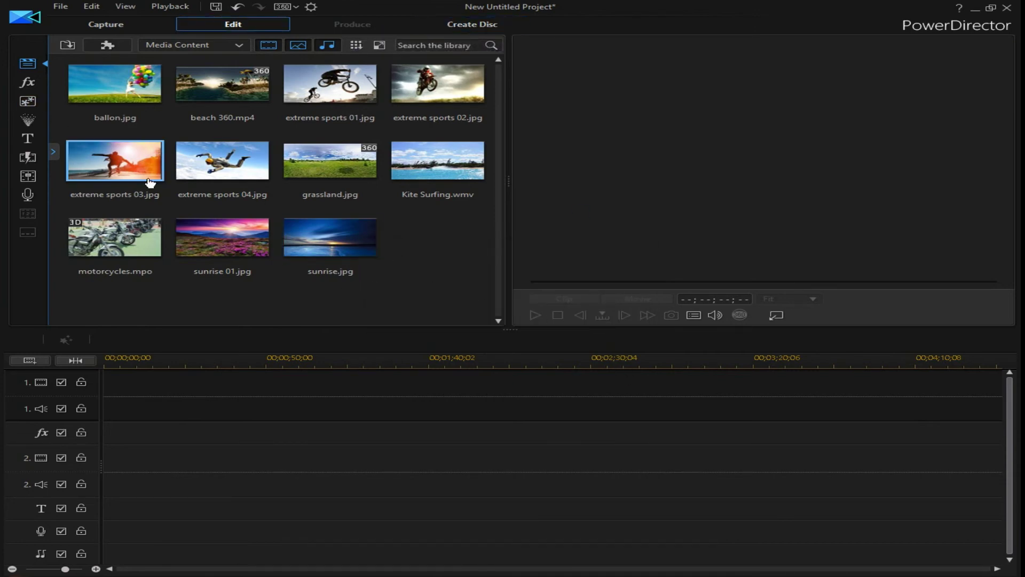